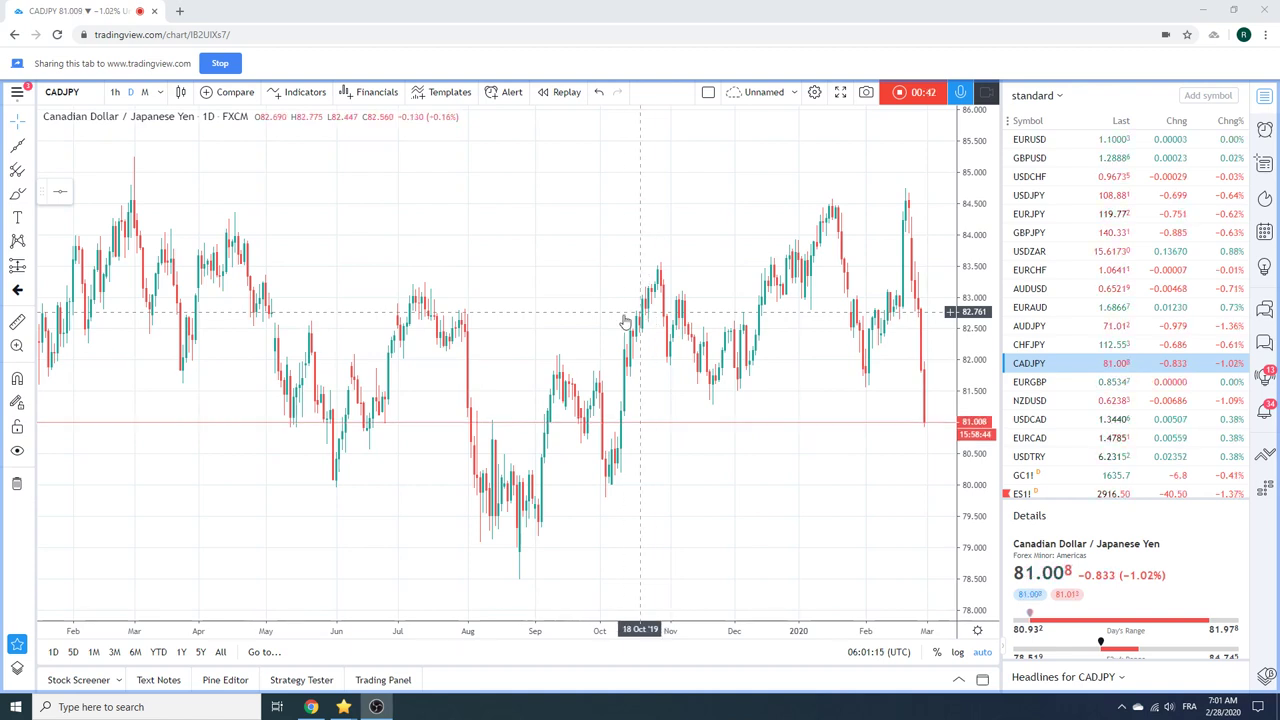
Replace the CADJPY chart with the ES1! S&P 500 E-mini Futures daily chart
scroll(455, 330, "up", 1)
scroll(455, 330, "up", 1)
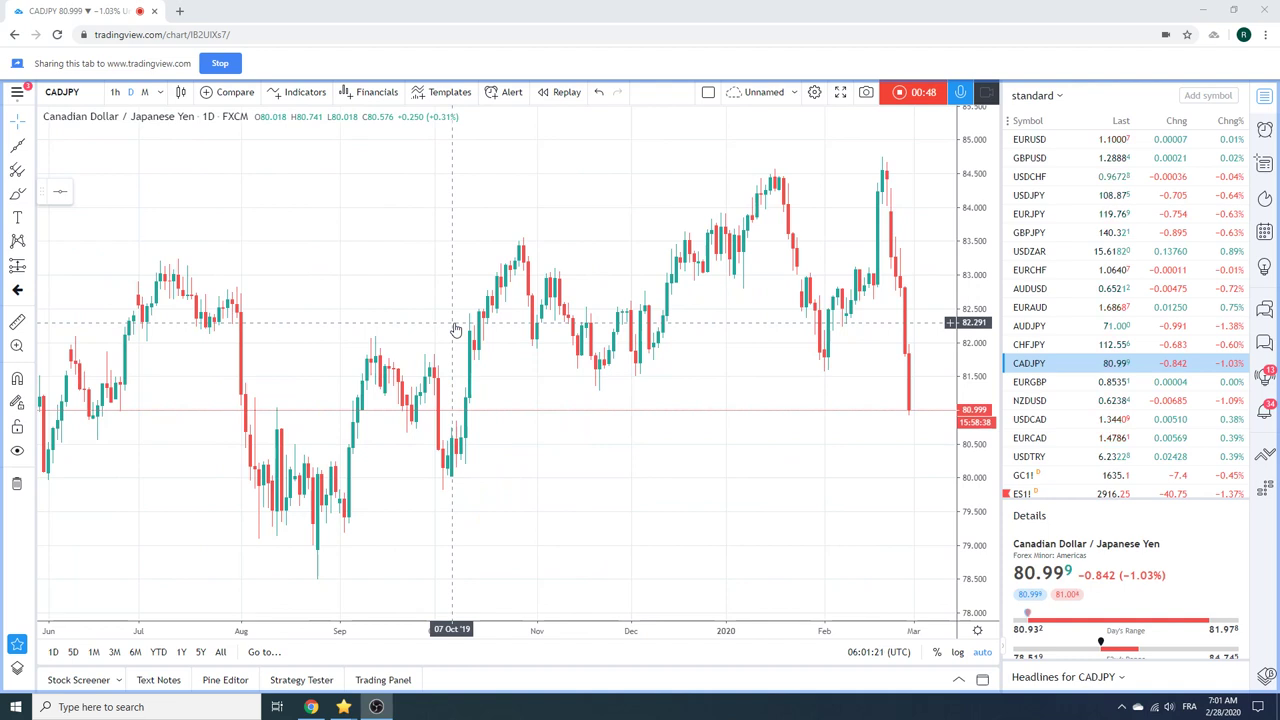
scroll(1100, 380, "down", 1)
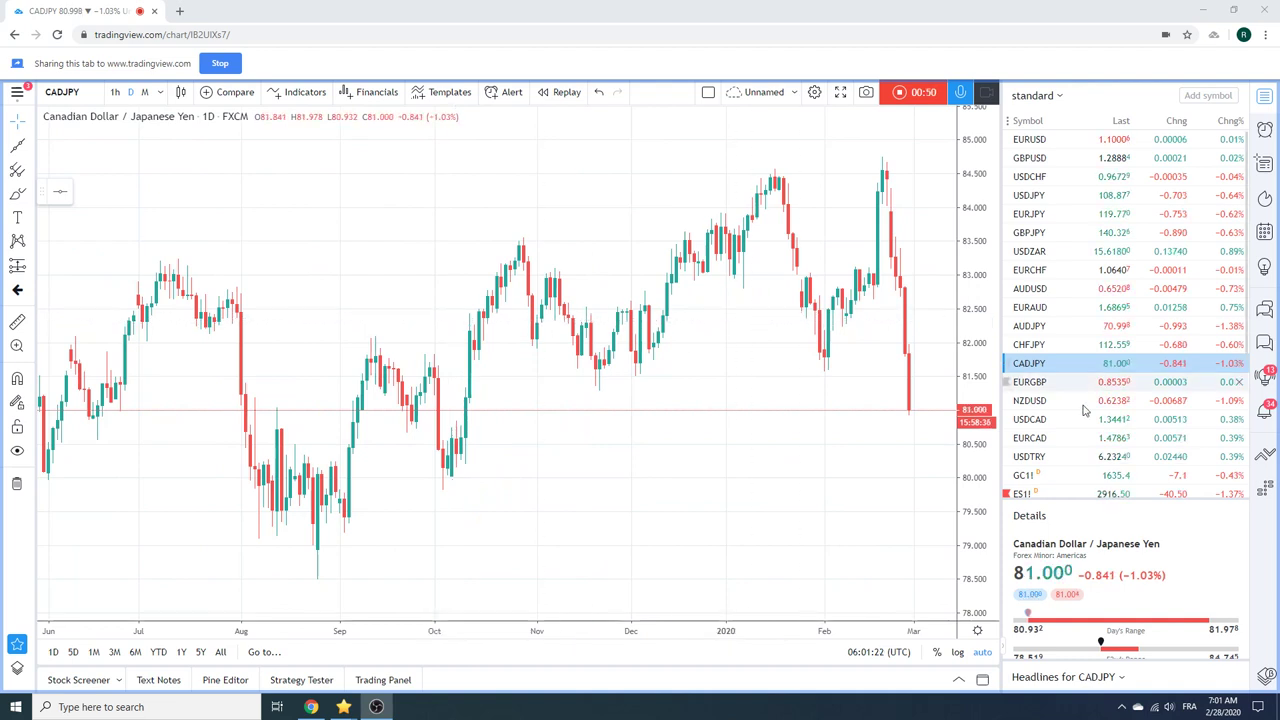
left_click(1045, 490)
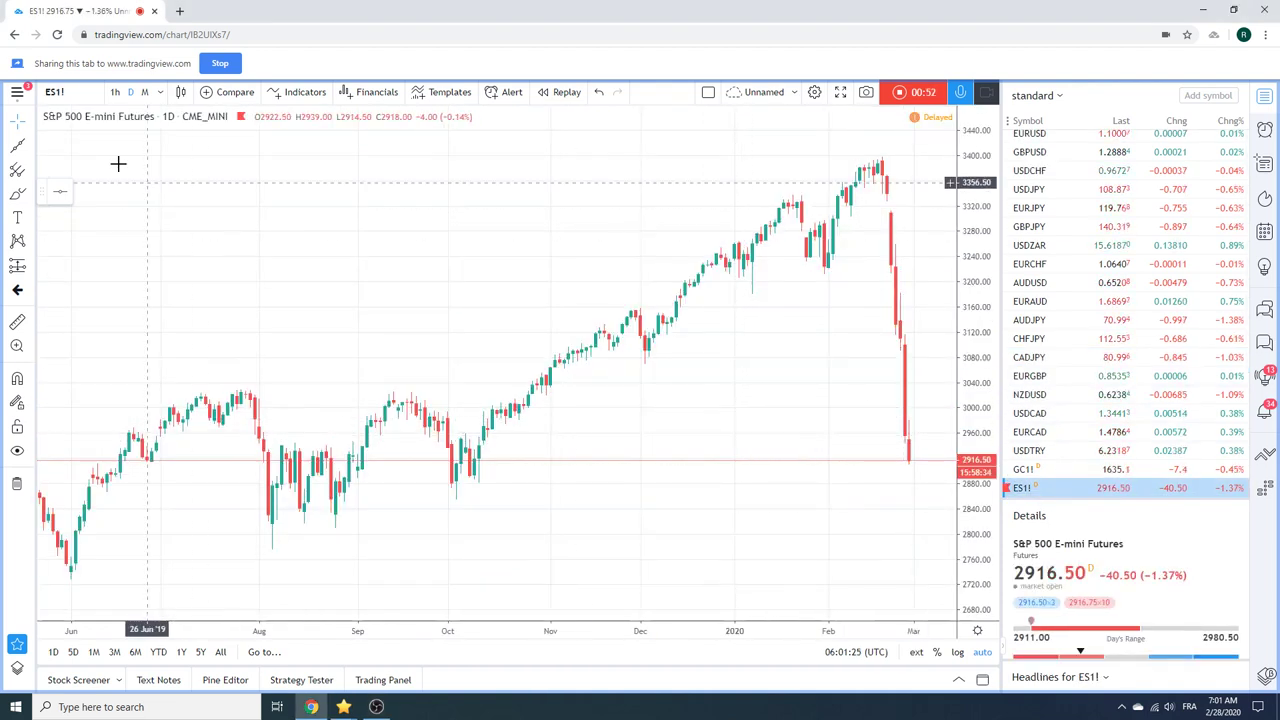
left_click(115, 92)
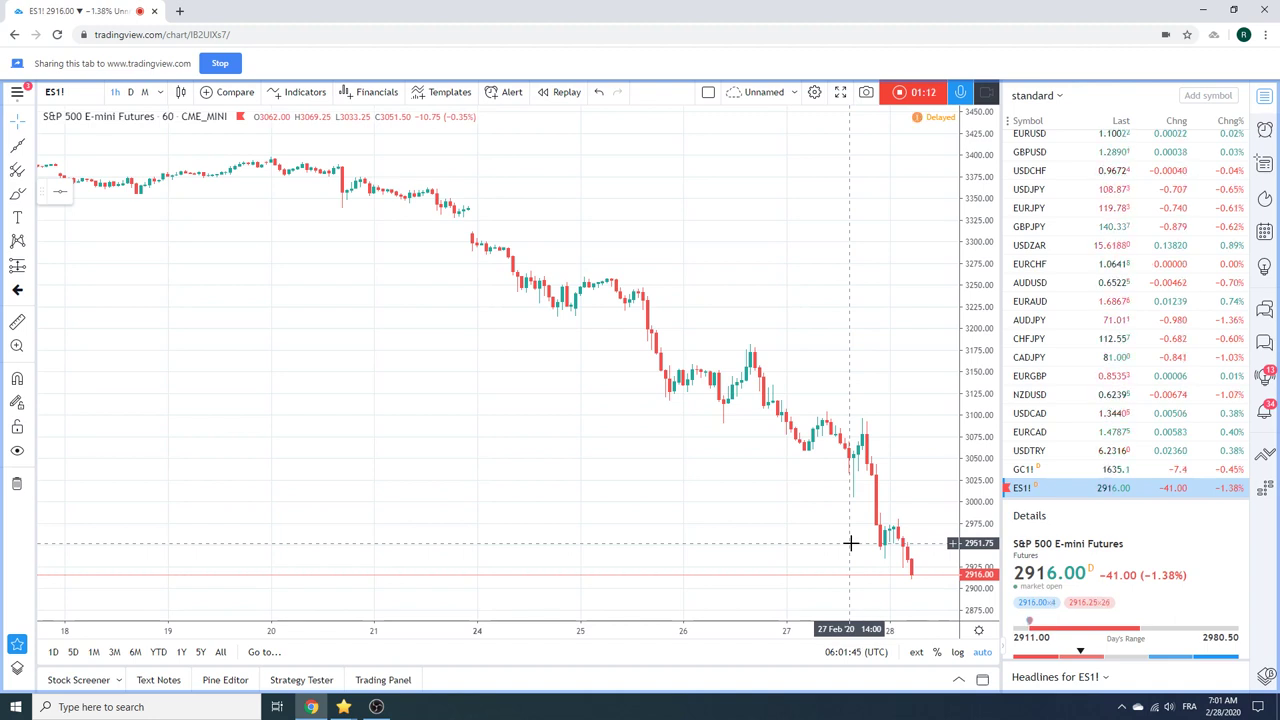
left_click(130, 91)
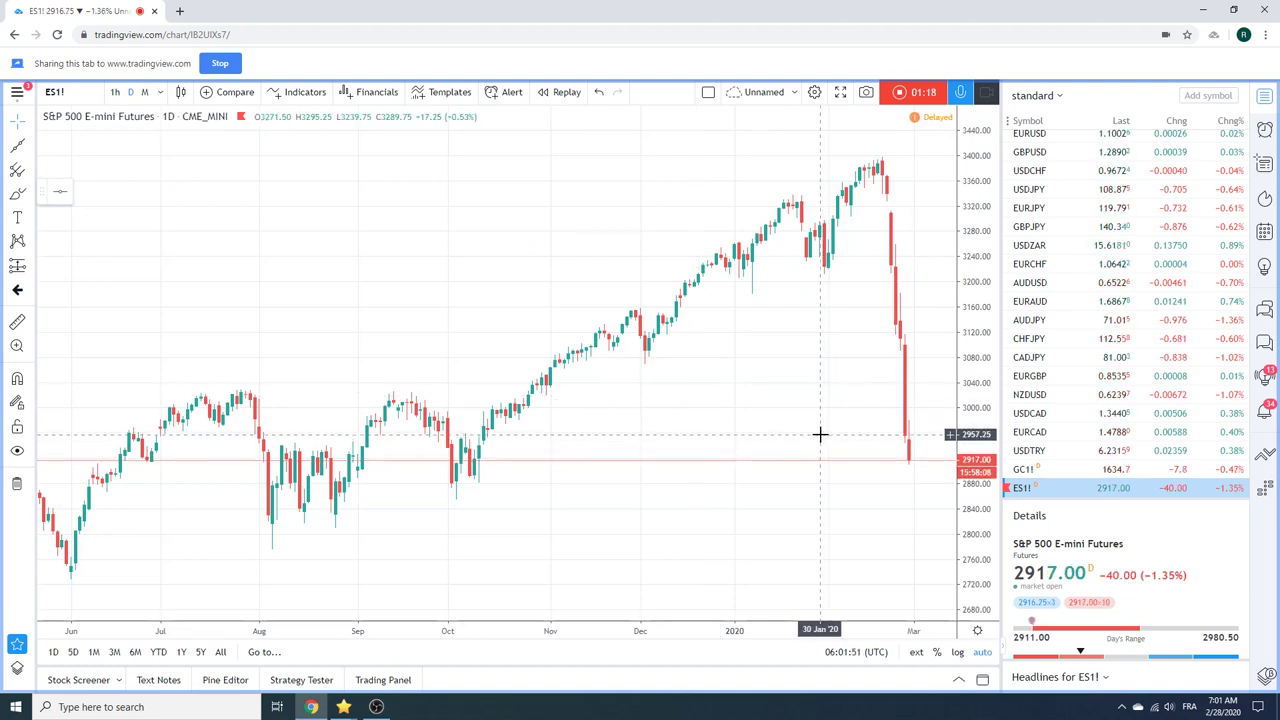
left_click(114, 92)
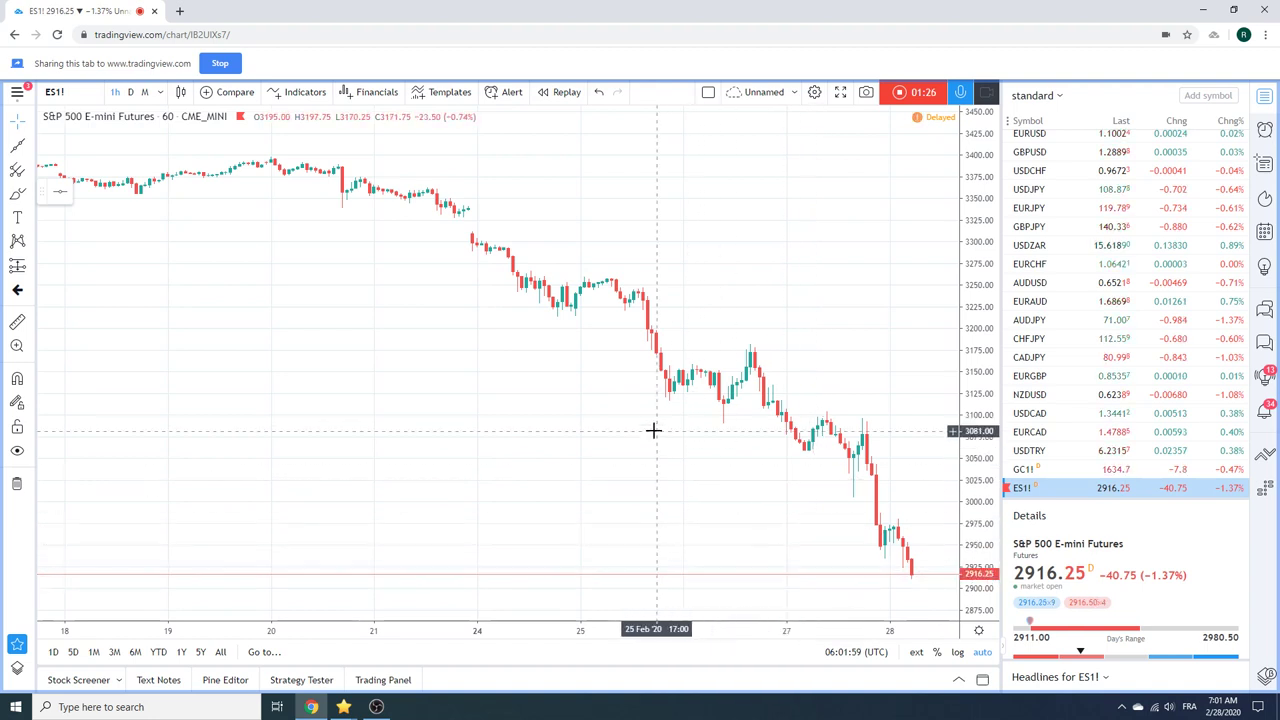
left_click(131, 92)
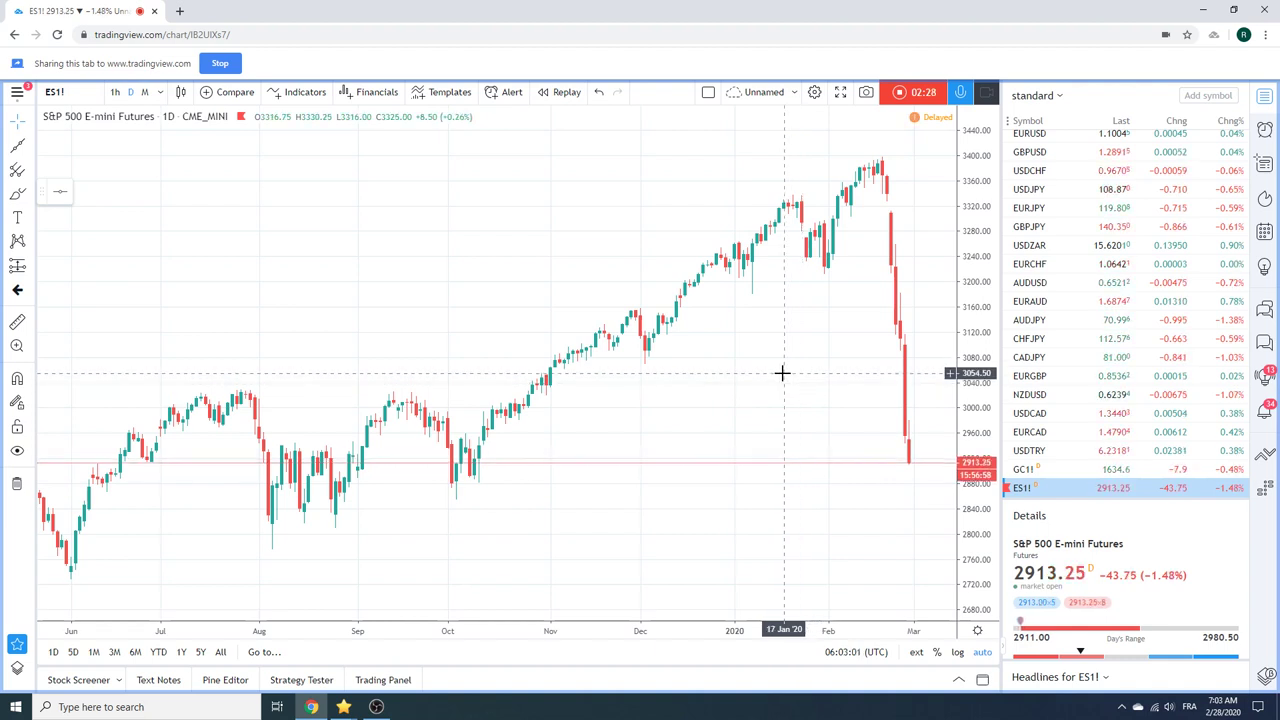
Zoom out on ES1!, then load the GBPJPY daily chart
scroll(755, 366, "down", 3)
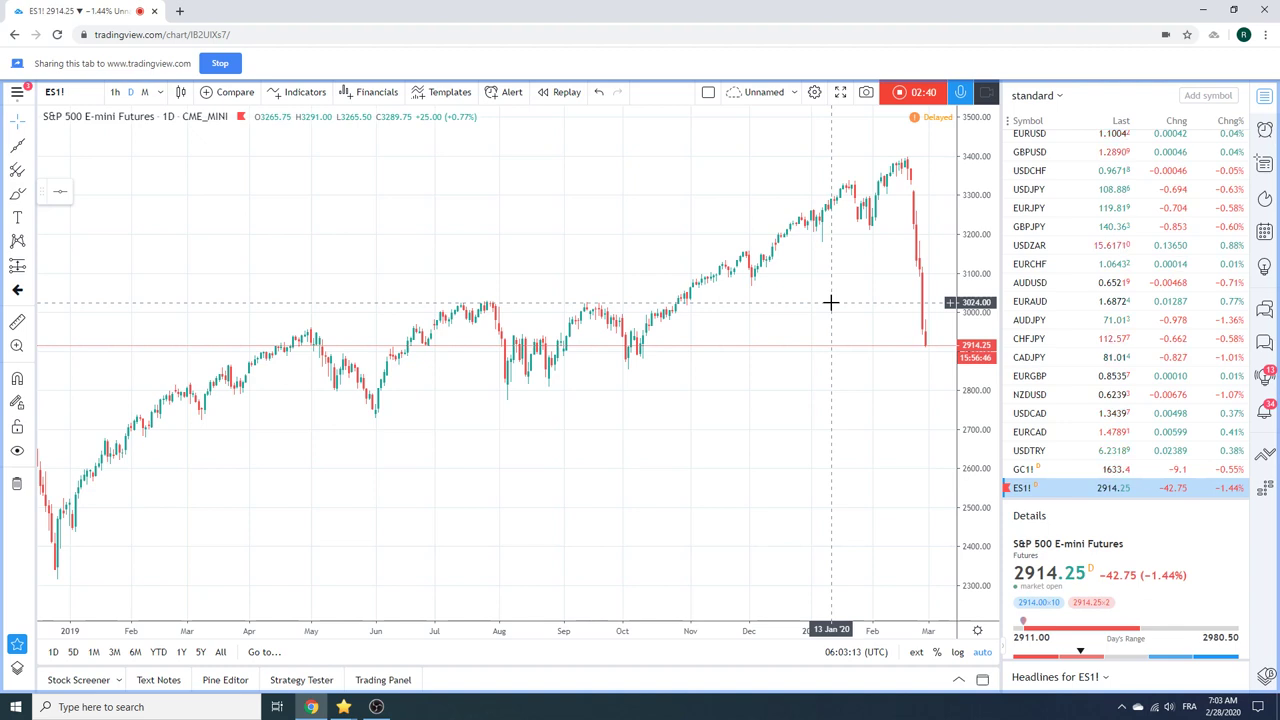
left_click(1040, 227)
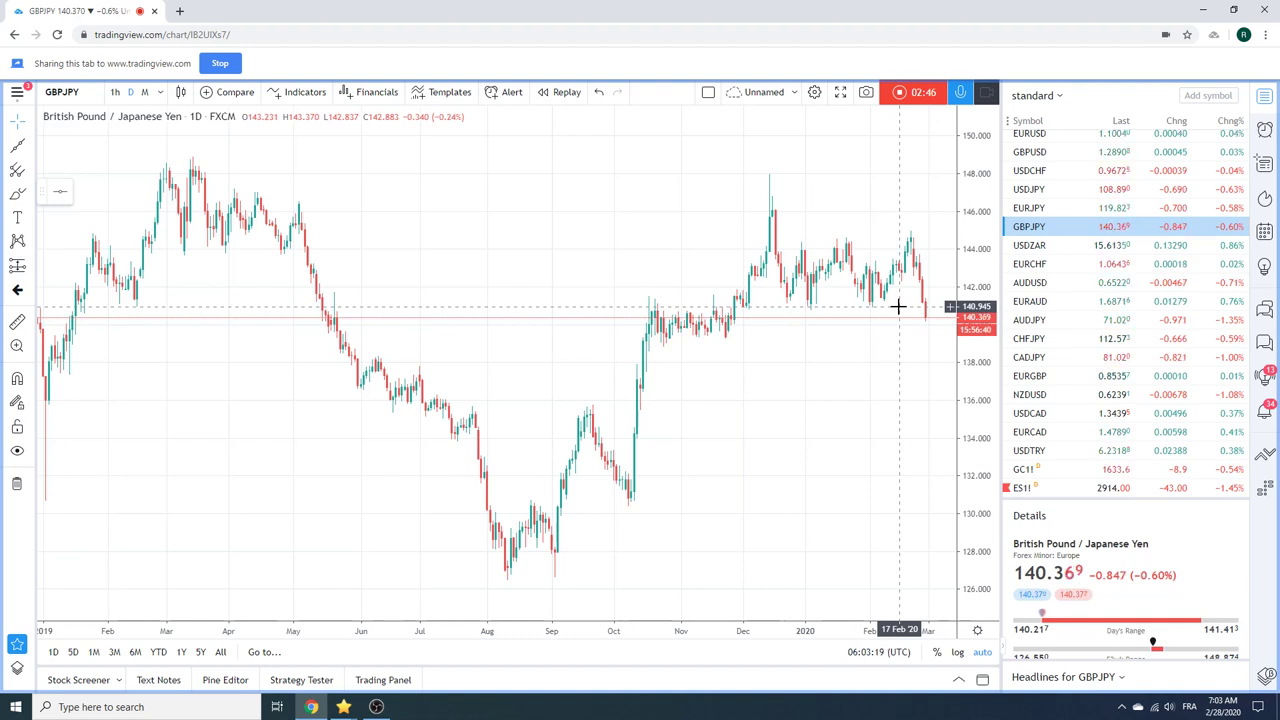
Compare GBPJPY on 1h and daily candles, then load the EURUSD daily chart
left_click(115, 93)
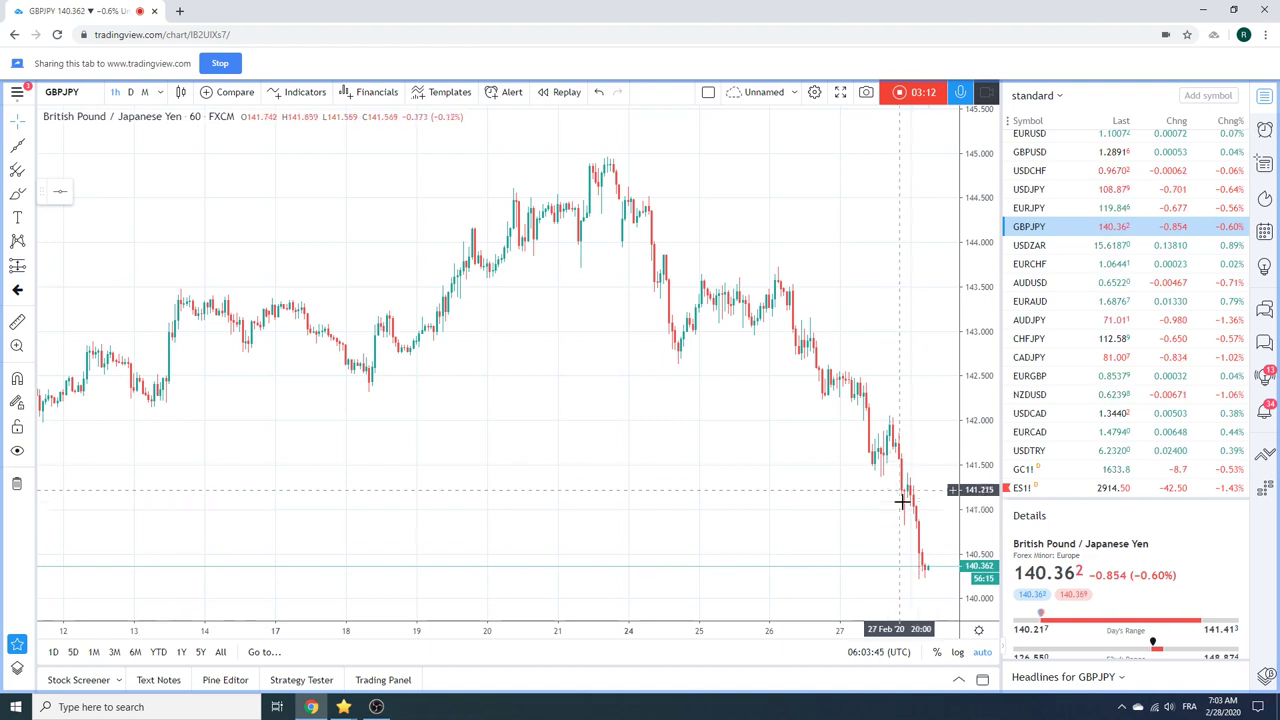
left_click(130, 91)
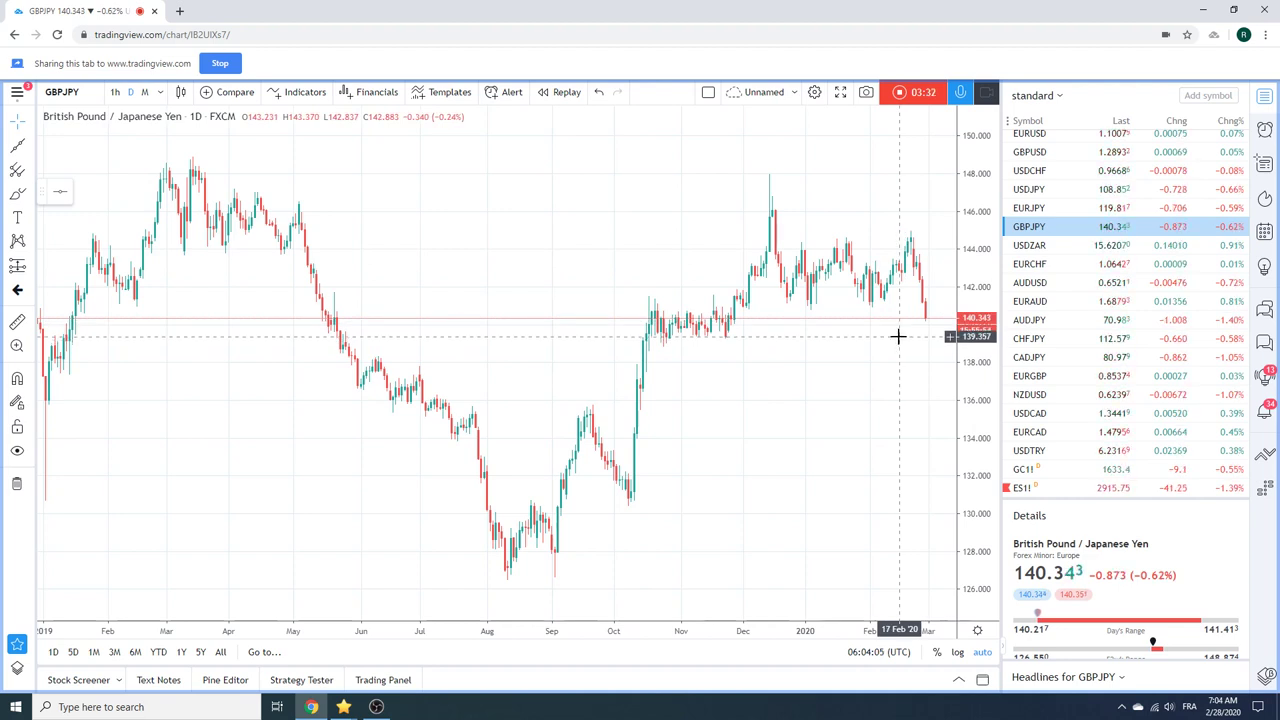
left_click(1030, 139)
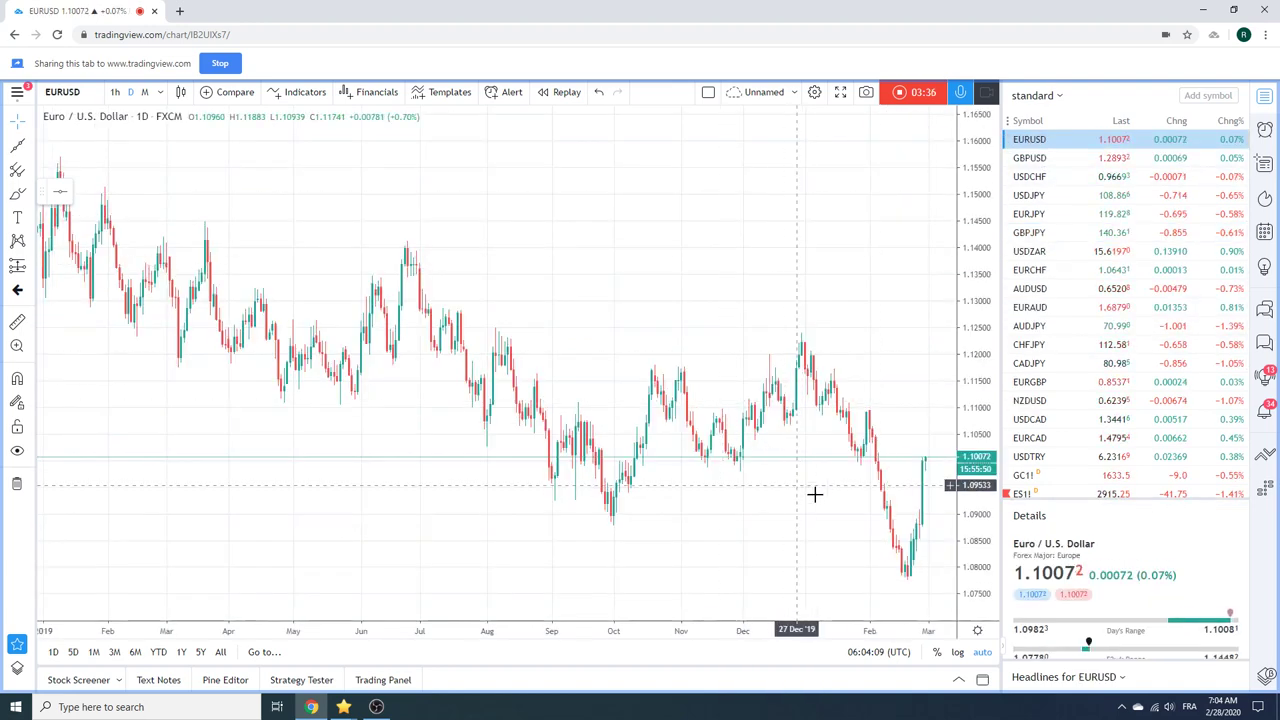
Zoom into EURUSD, then switch to the USDJPY daily chart near 108.87
scroll(758, 477, "up", 2)
scroll(758, 477, "up", 2)
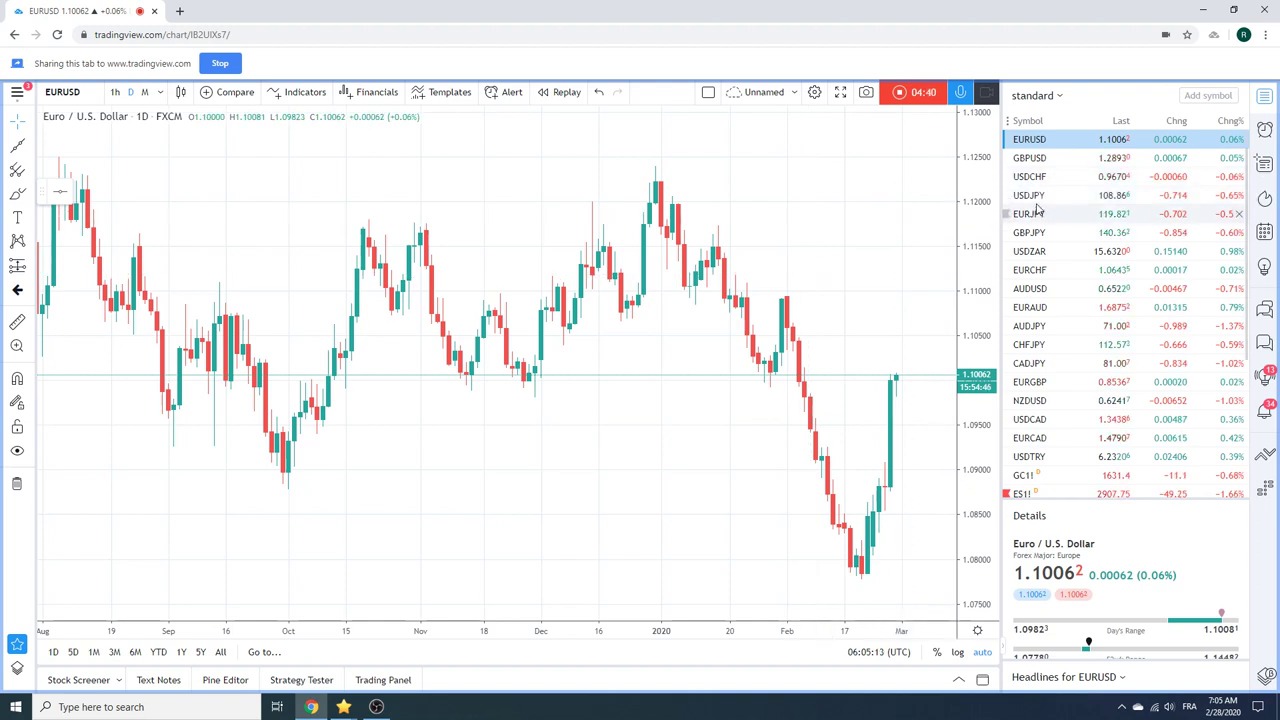
left_click(1035, 199)
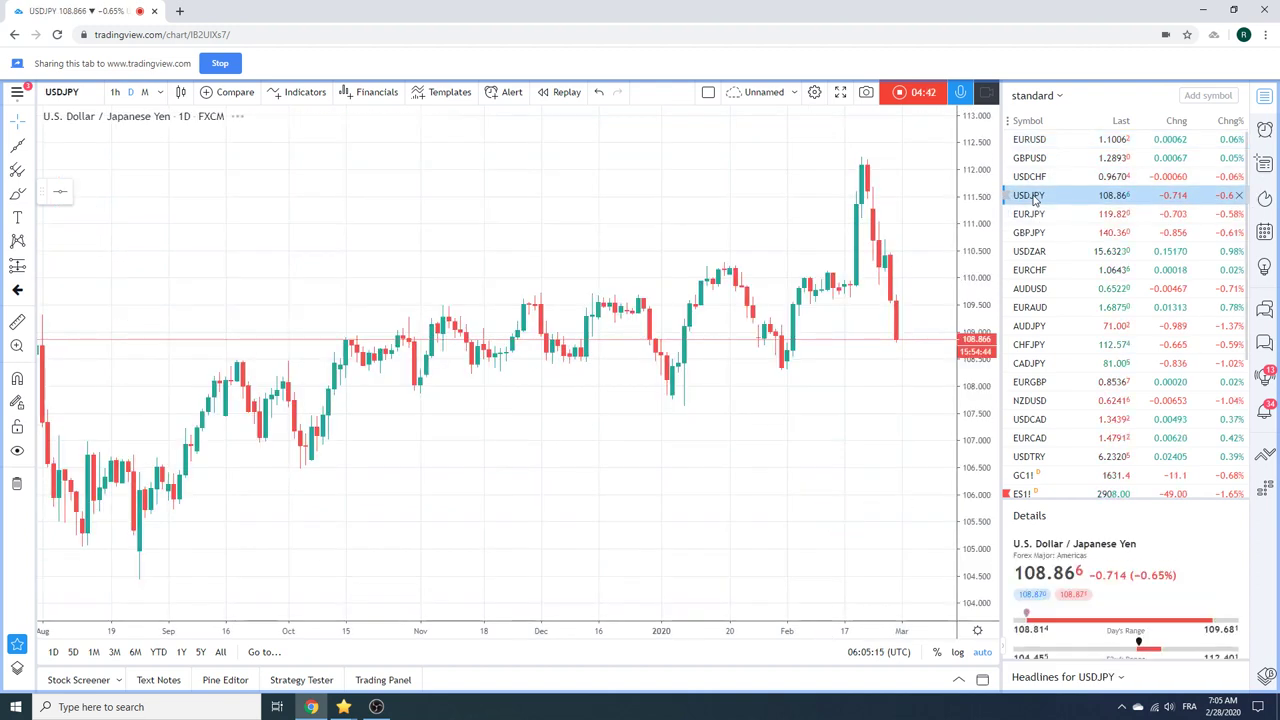
Put USDJPY on 1h candles, then load the USDCAD hourly chart
left_click(115, 91)
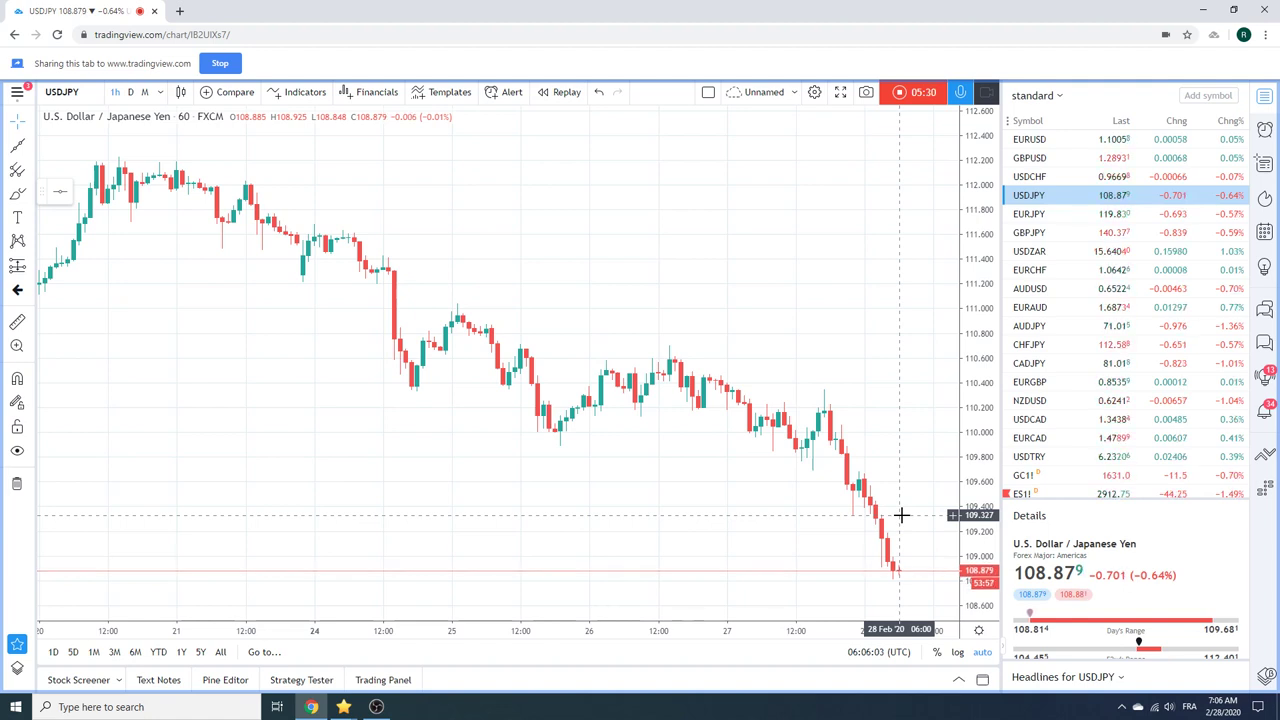
left_click(1054, 421)
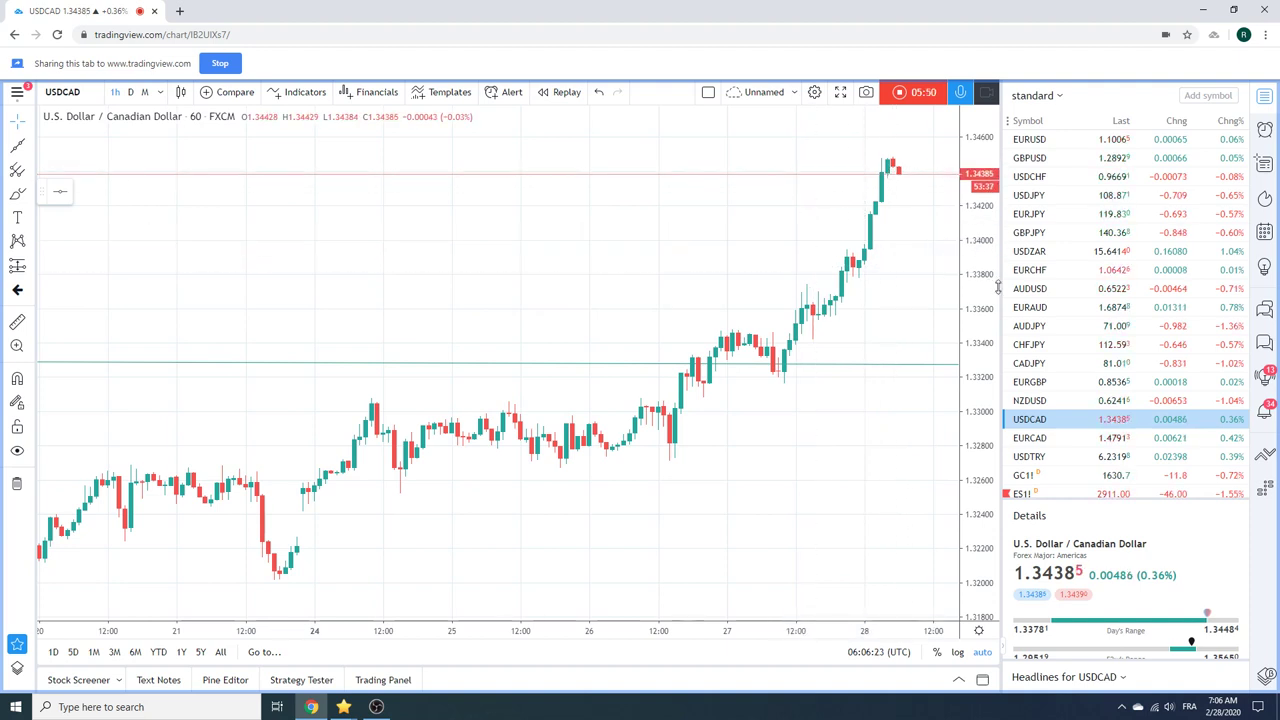
Glance at CADJPY, then load the AUDJPY hourly chart
left_click(1047, 363)
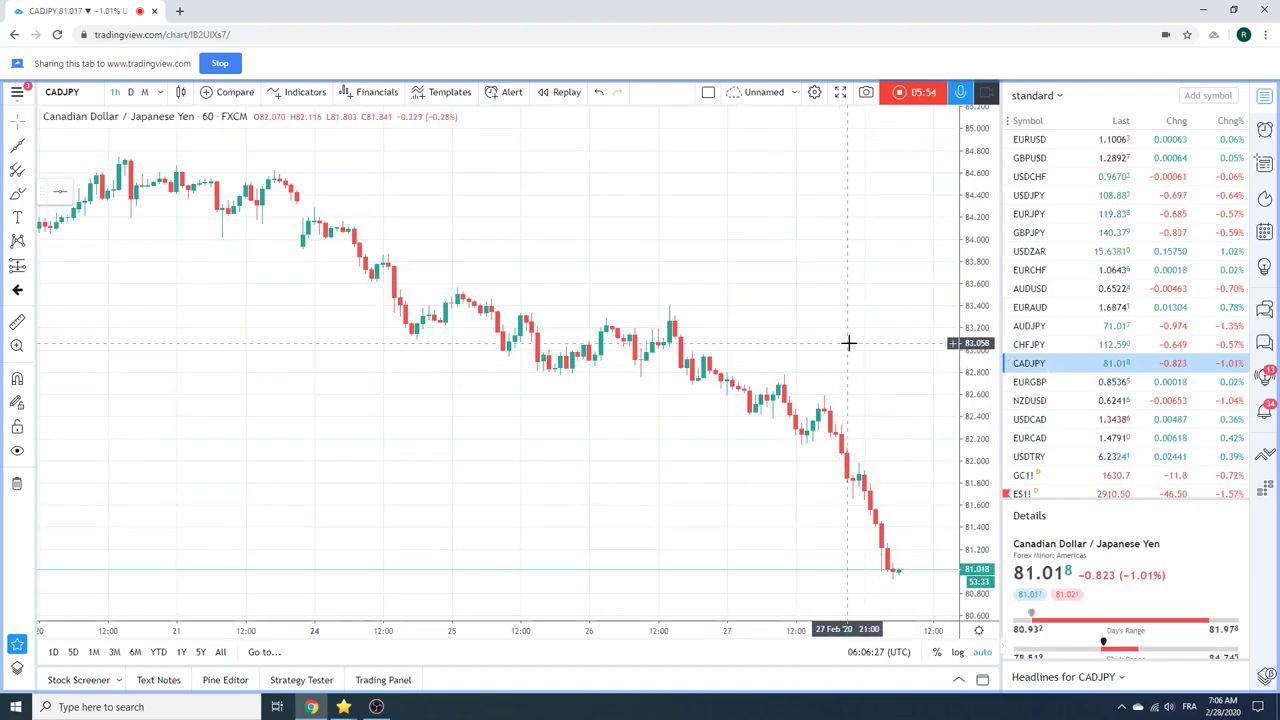
left_click(1025, 330)
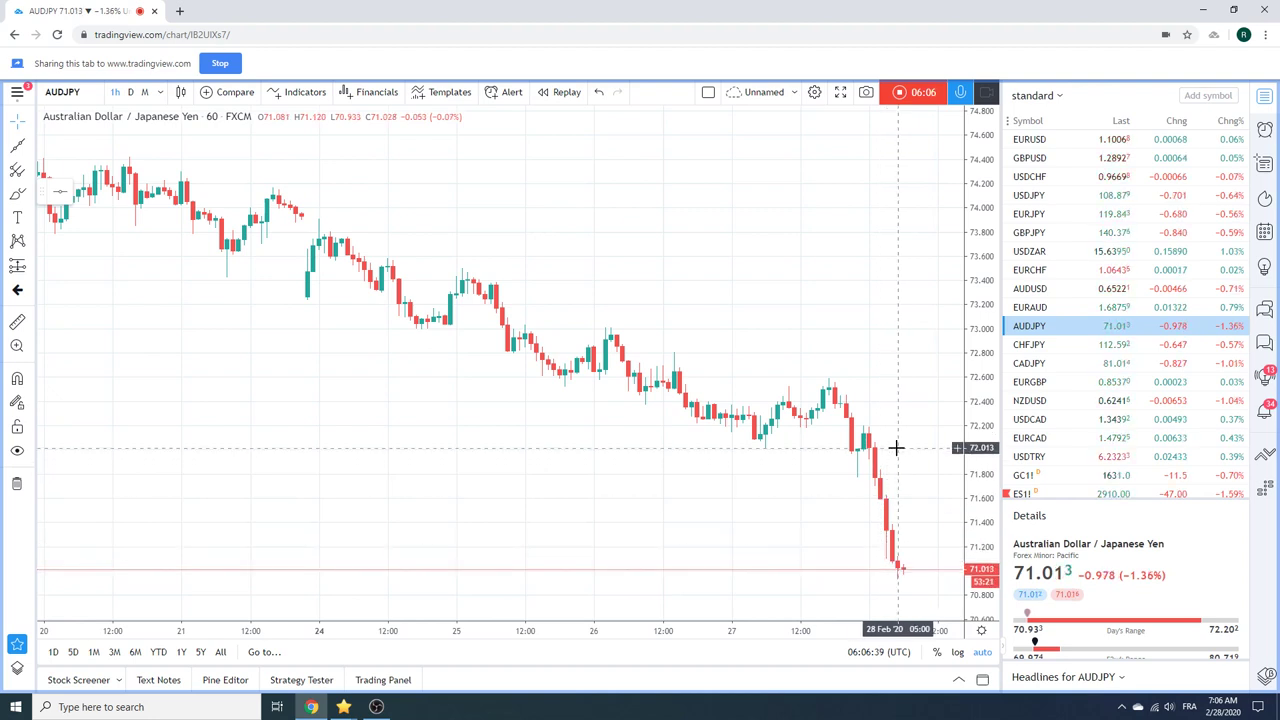
left_click(131, 92)
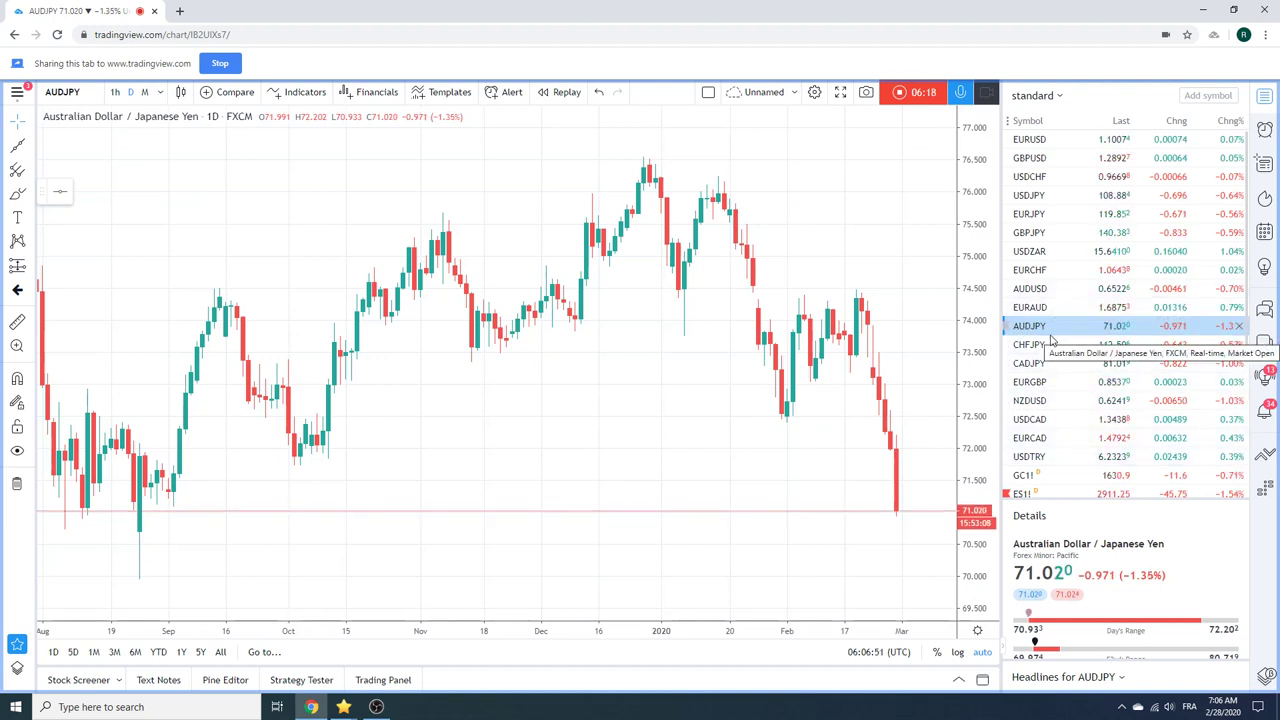
scroll(1051, 341, "down", 4)
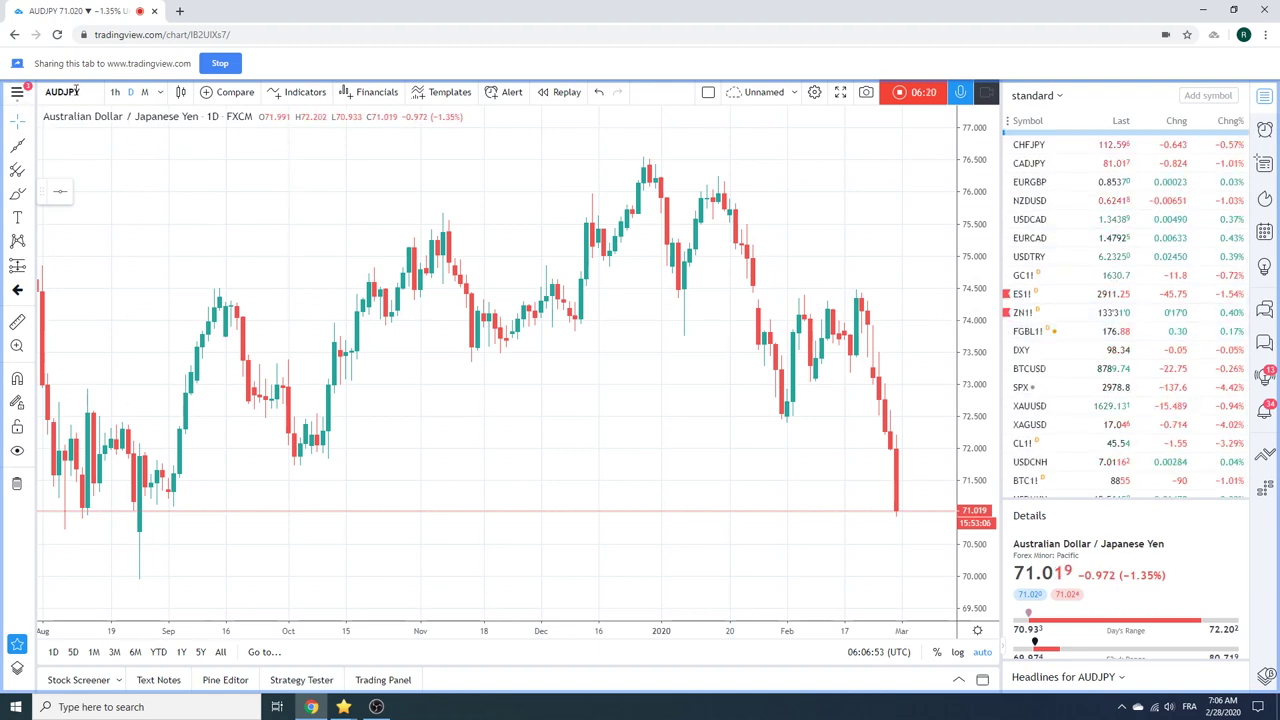
scroll(726, 429, "down", 1)
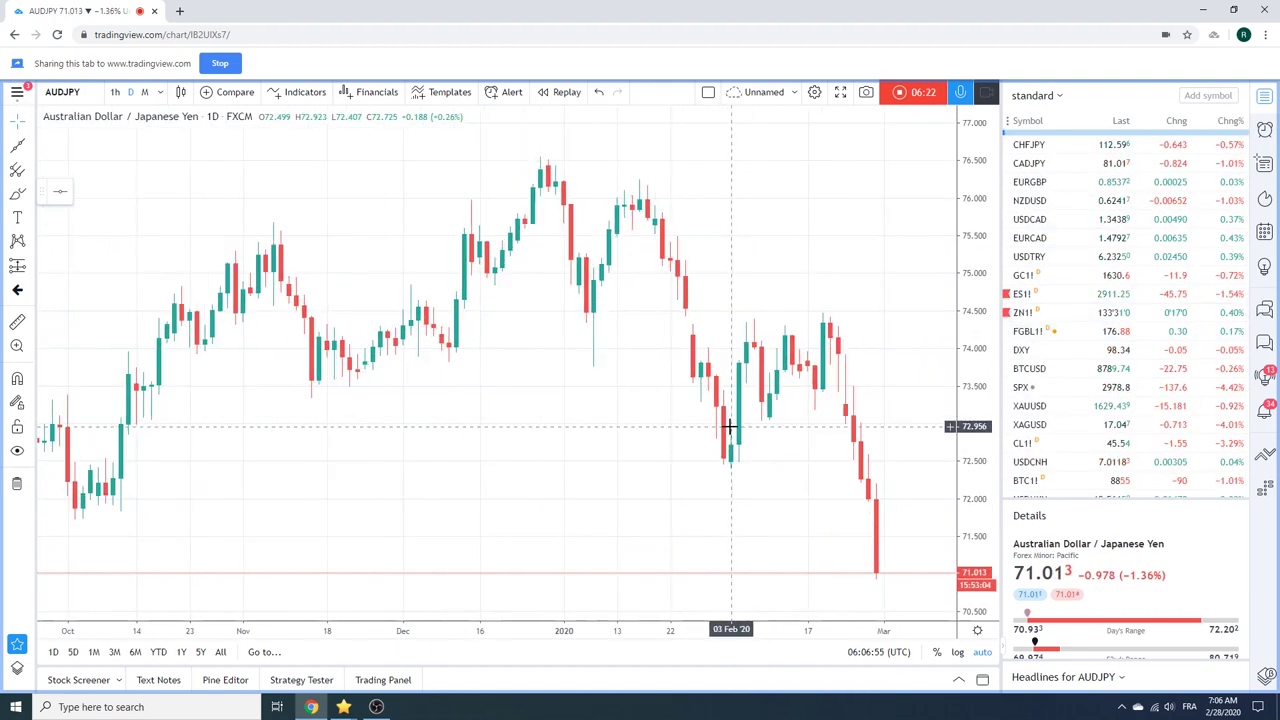
scroll(835, 441, "down", 1)
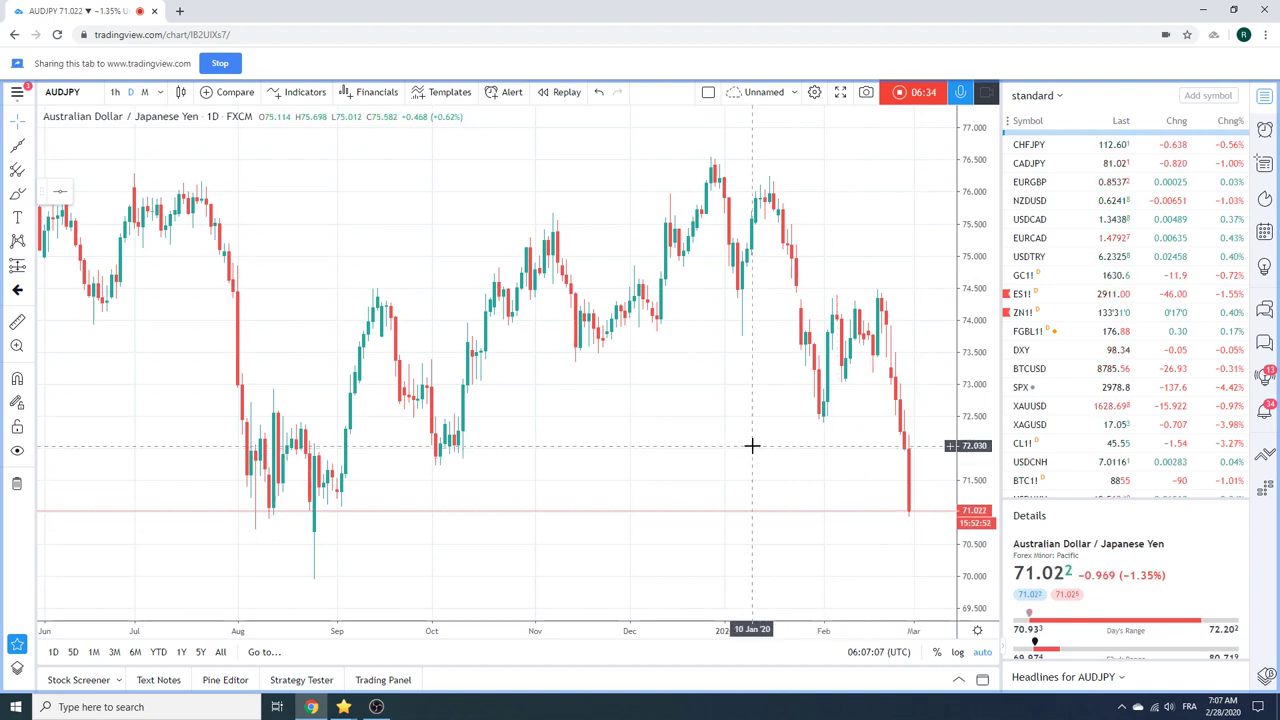
scroll(751, 443, "up", 3)
scroll(804, 330, "down", 3)
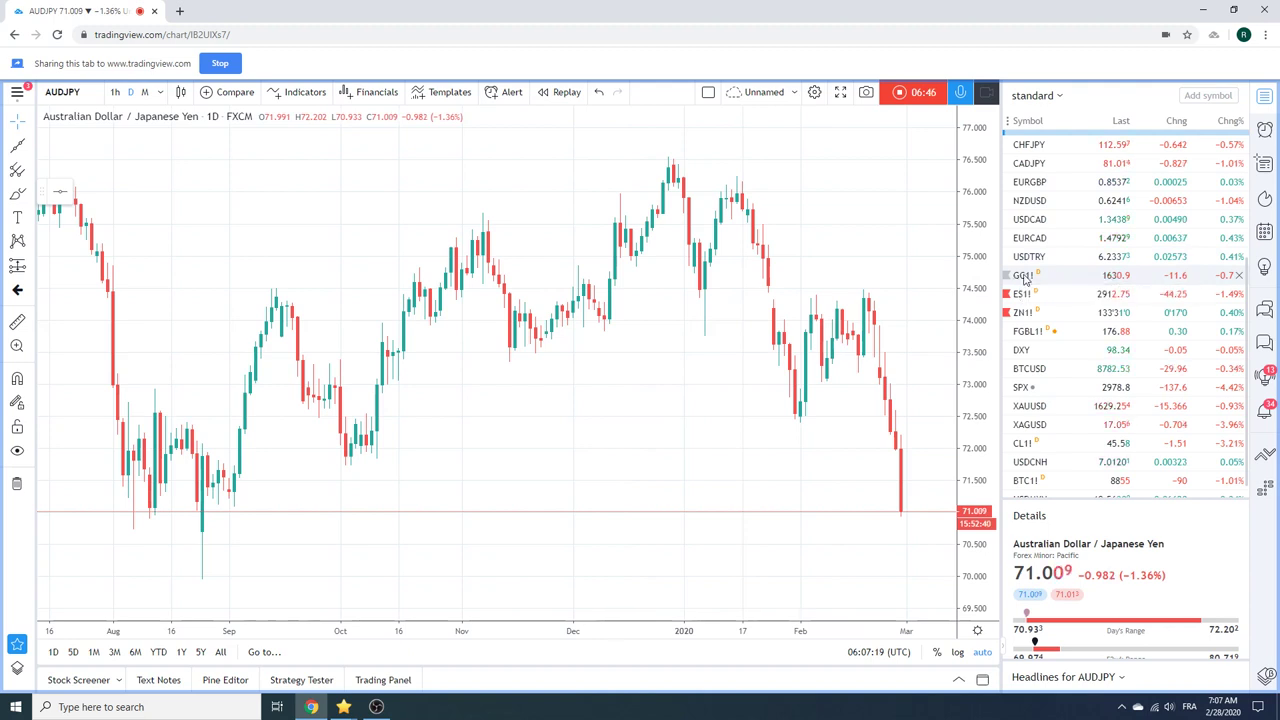
Load the GC1! Gold Futures daily chart from the watchlist
left_click(1058, 278)
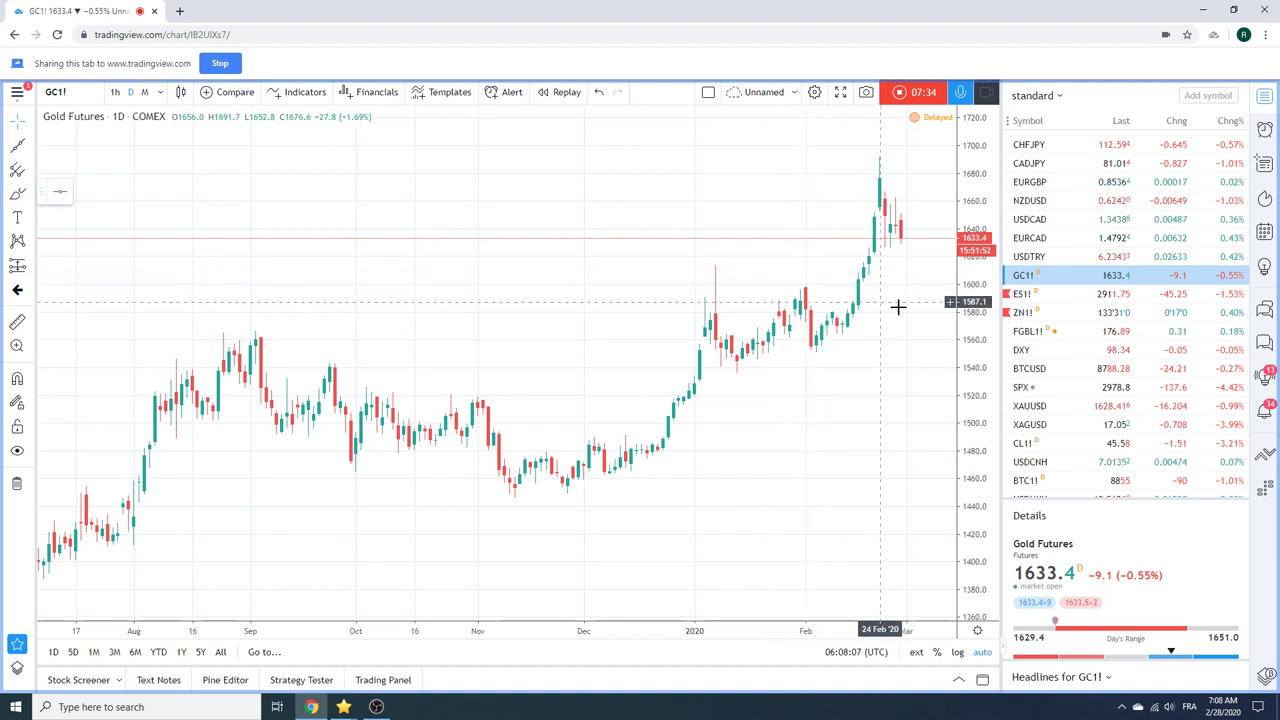
Load the BTC1! Bitcoin CME Futures daily chart from the watchlist
left_click(1051, 480)
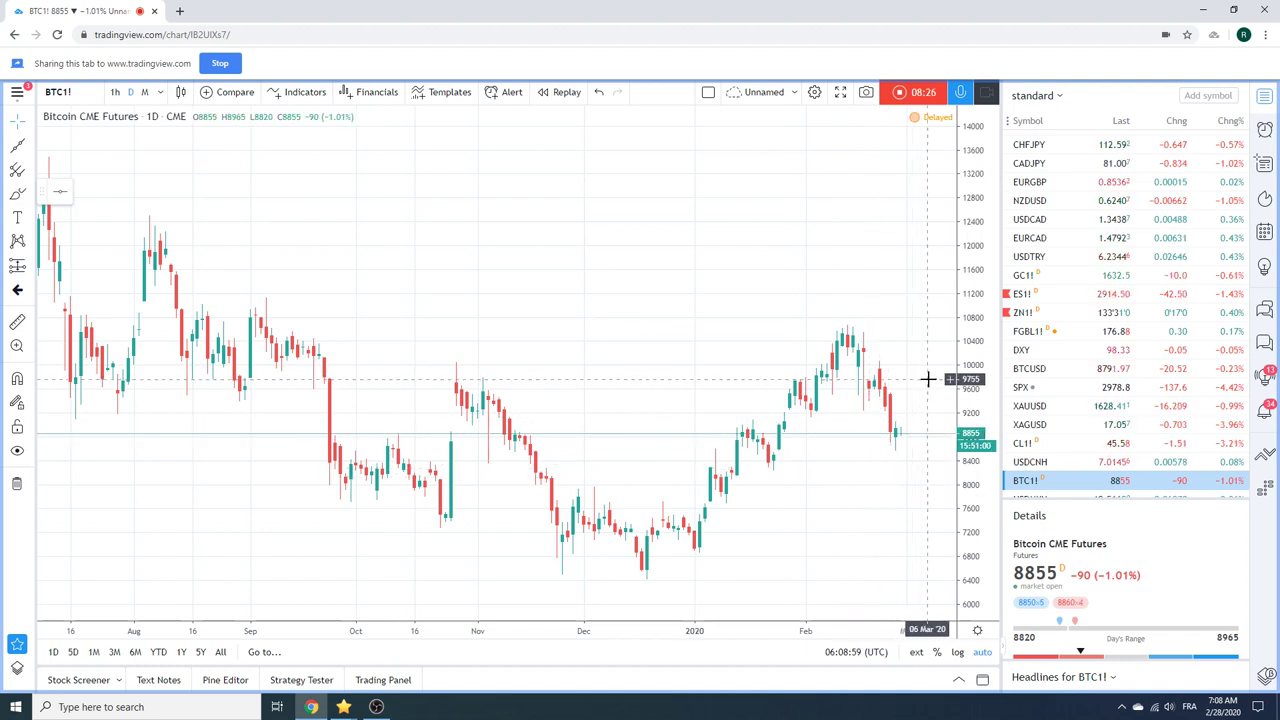
View USDCNH, then load the USDTRY daily chart
left_click(1038, 465)
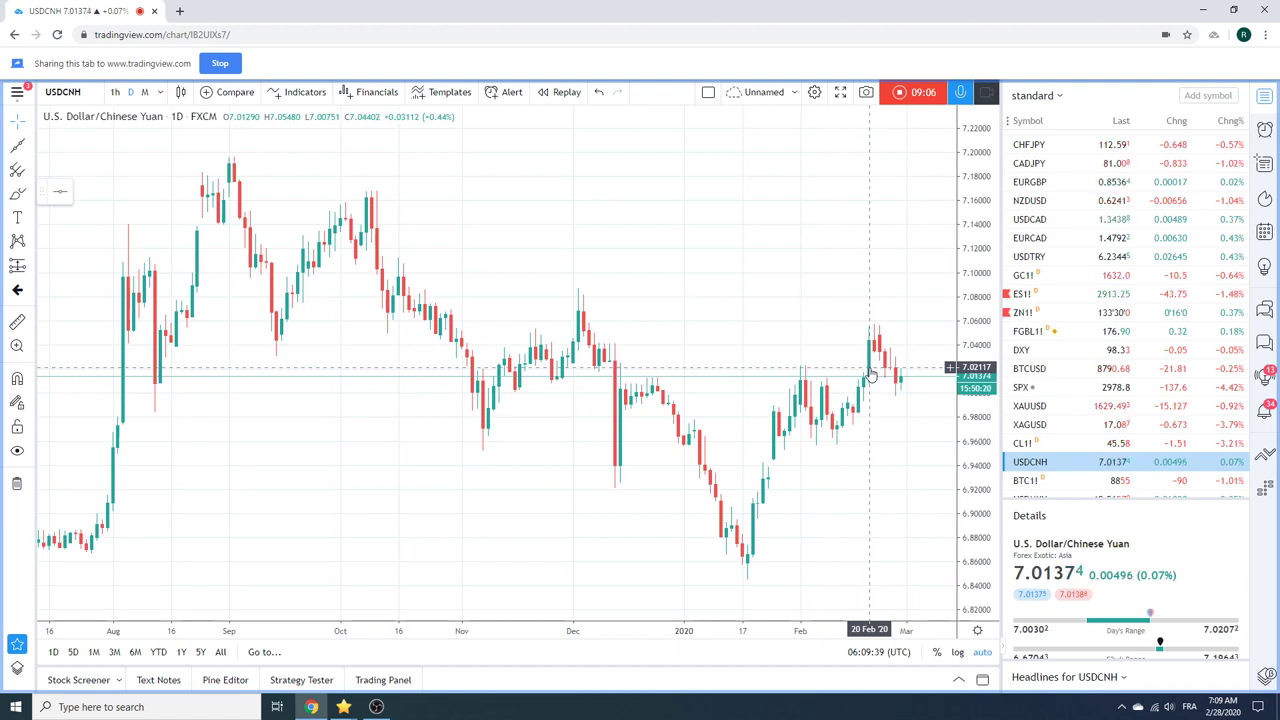
left_click(1034, 259)
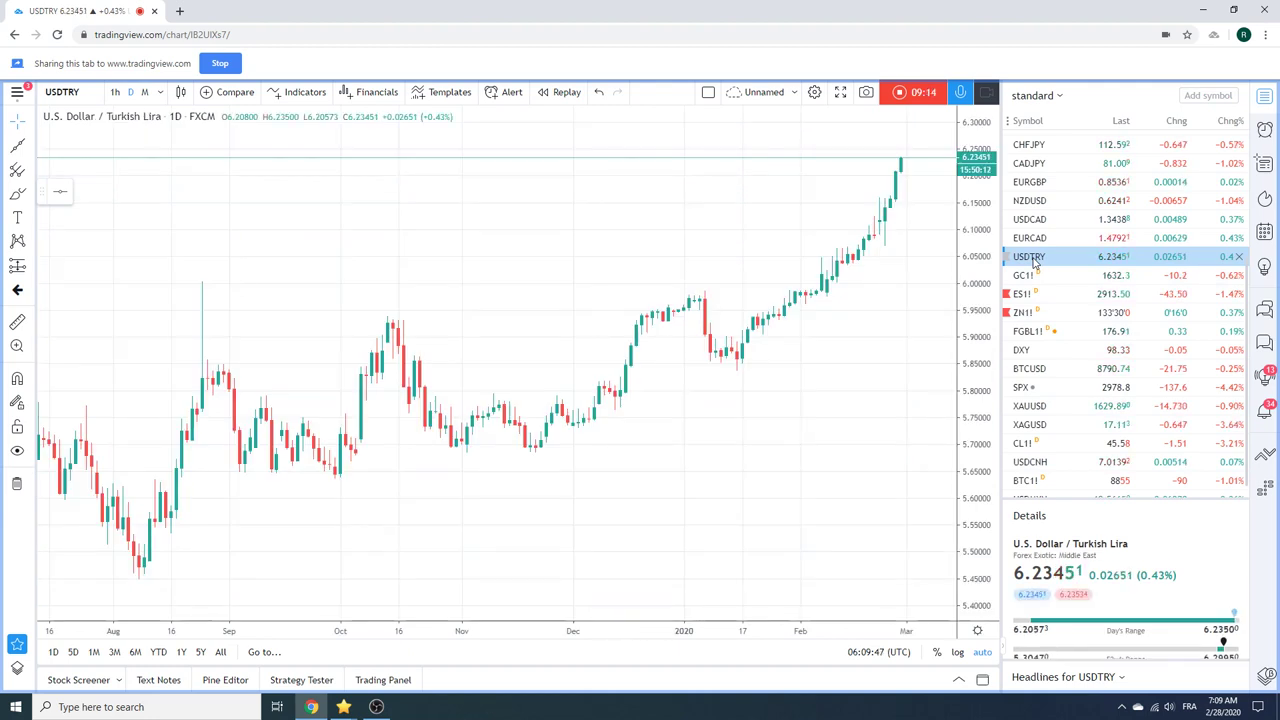
scroll(1034, 259, "up", 2)
Review USDZAR zoomed out over a long range, then load the NZDUSD daily chart
left_click(1034, 252)
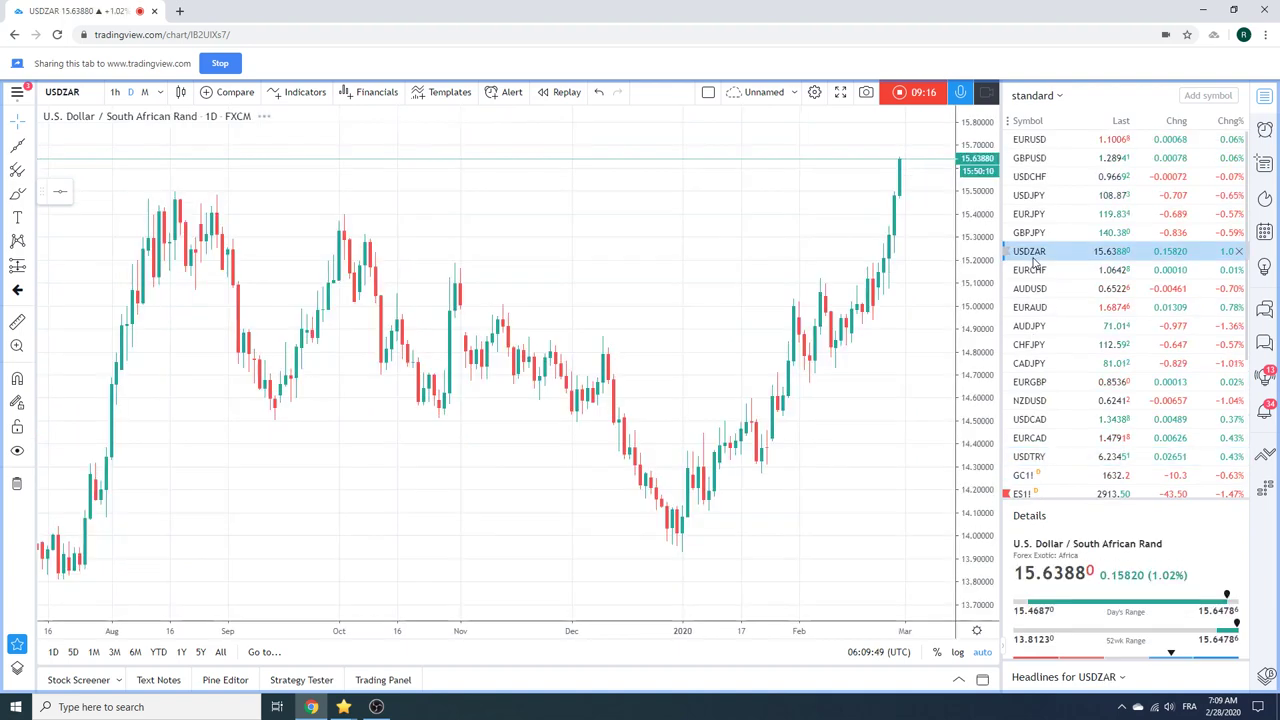
scroll(775, 263, "down", 3)
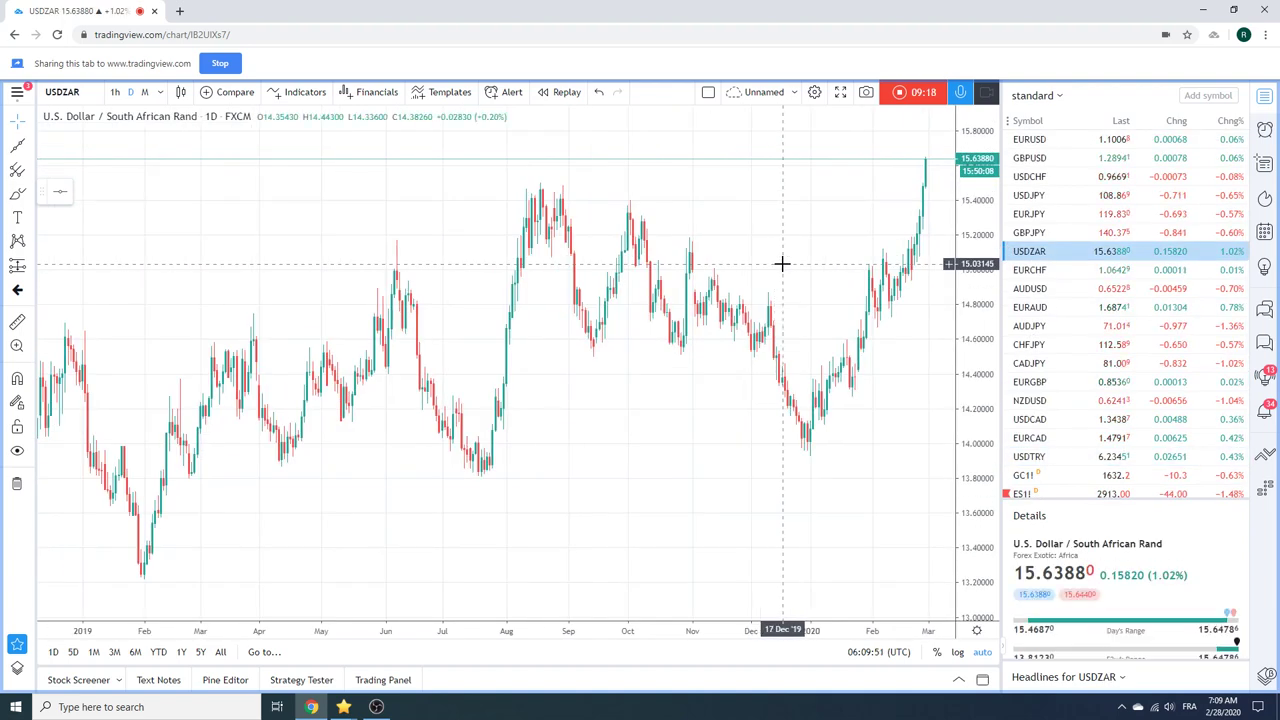
scroll(346, 240, "down", 3)
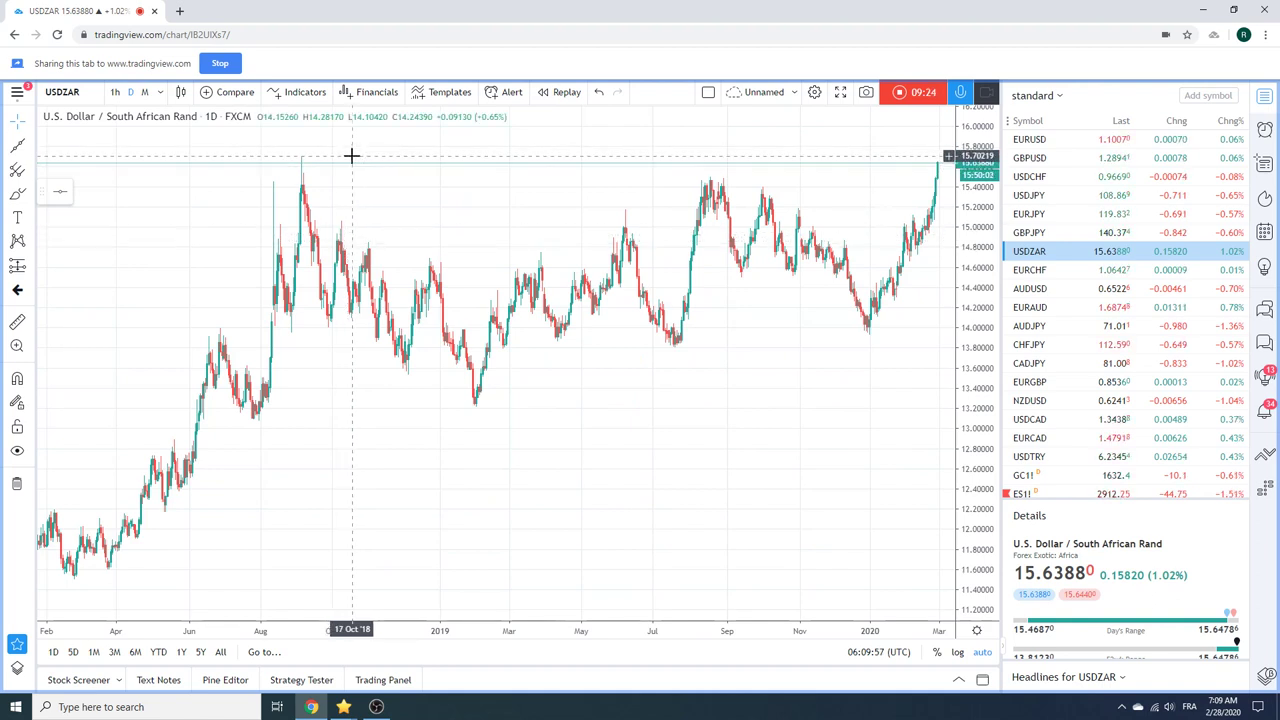
scroll(351, 155, "down", 2)
scroll(351, 155, "down", 3)
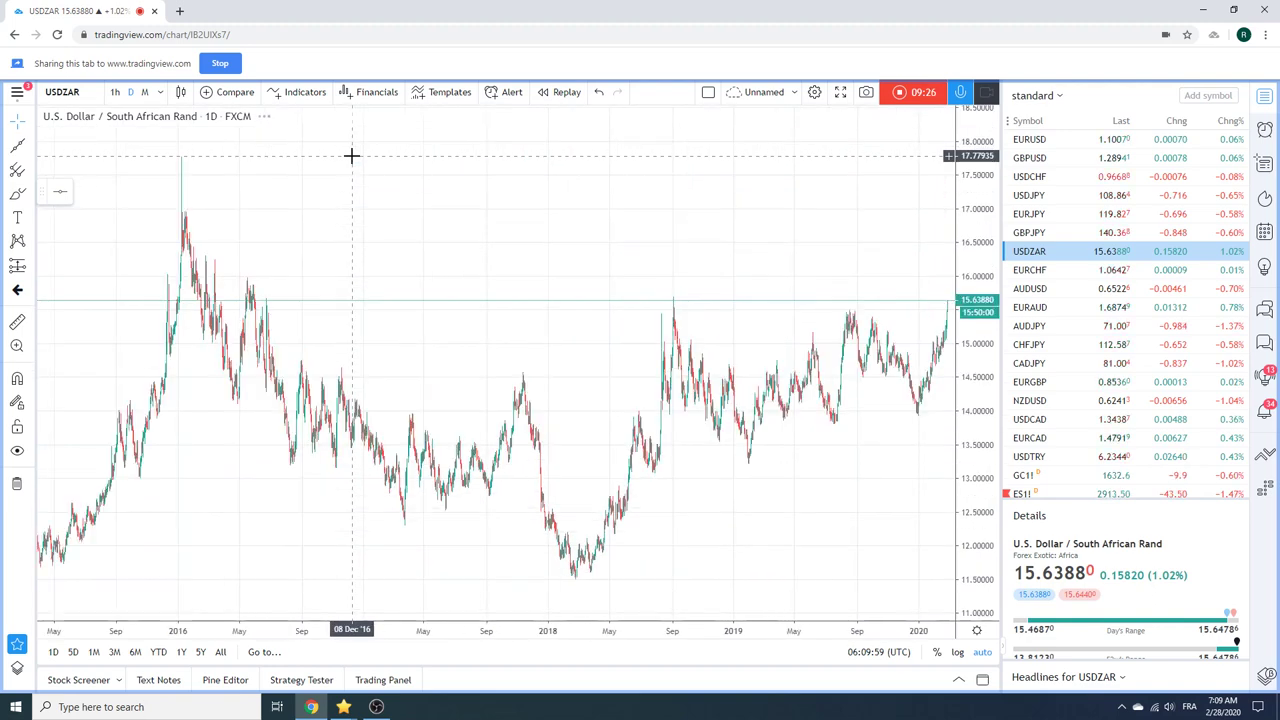
scroll(402, 280, "up", 4)
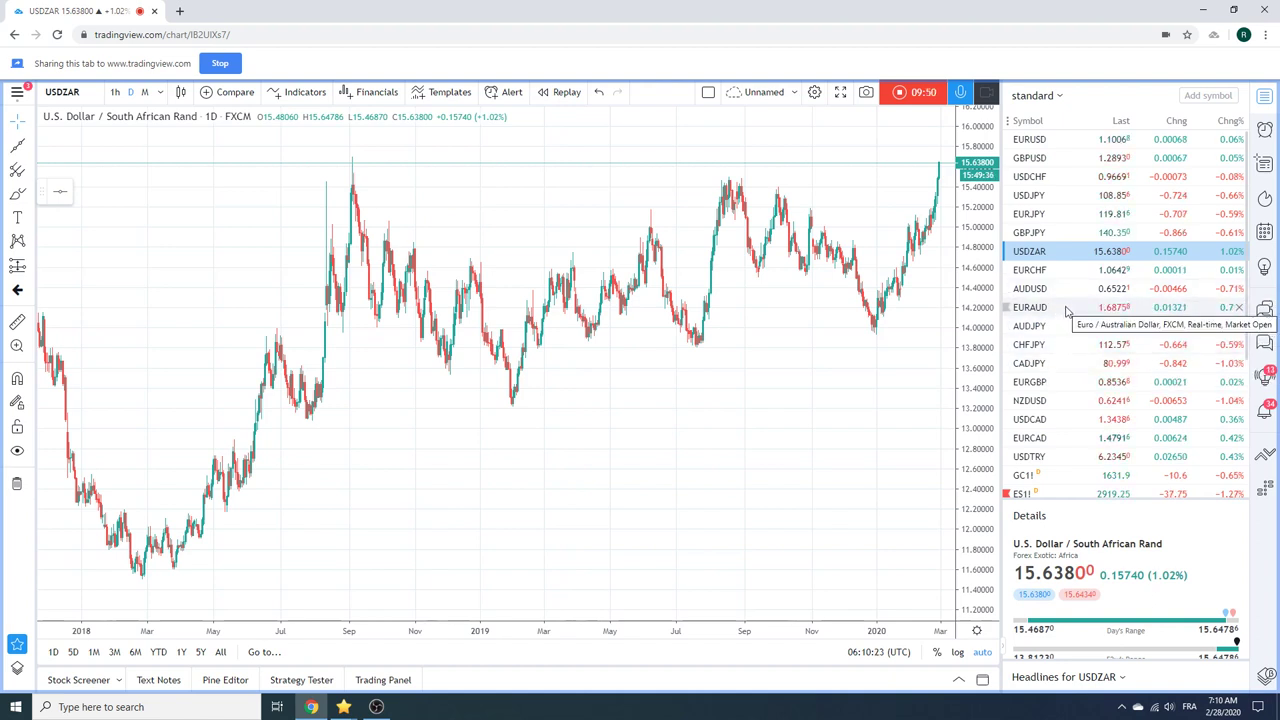
left_click(1029, 400)
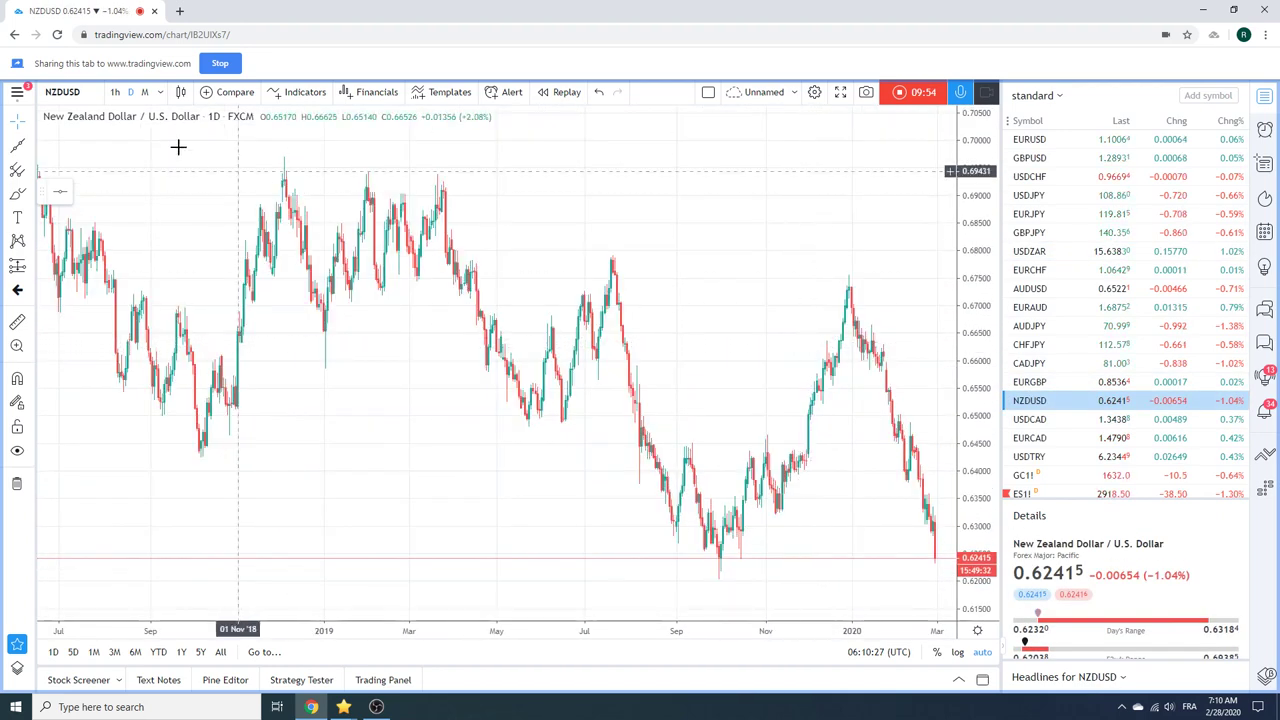
Switch the NZDUSD chart to the 1M monthly timeframe, showing history back to 2007
left_click(145, 93)
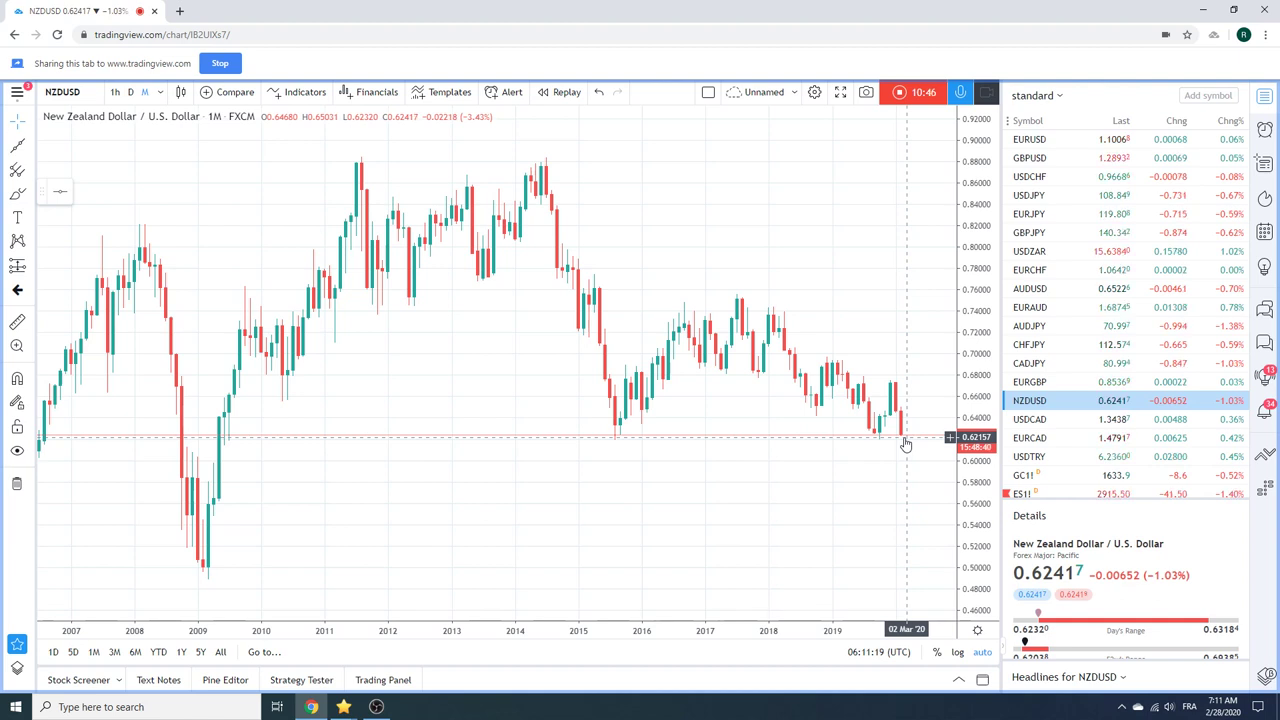
Return NZDUSD to daily candles covering July 2019 to early March 2020
scroll(1143, 330, "down", 1)
scroll(1143, 332, "down", 4)
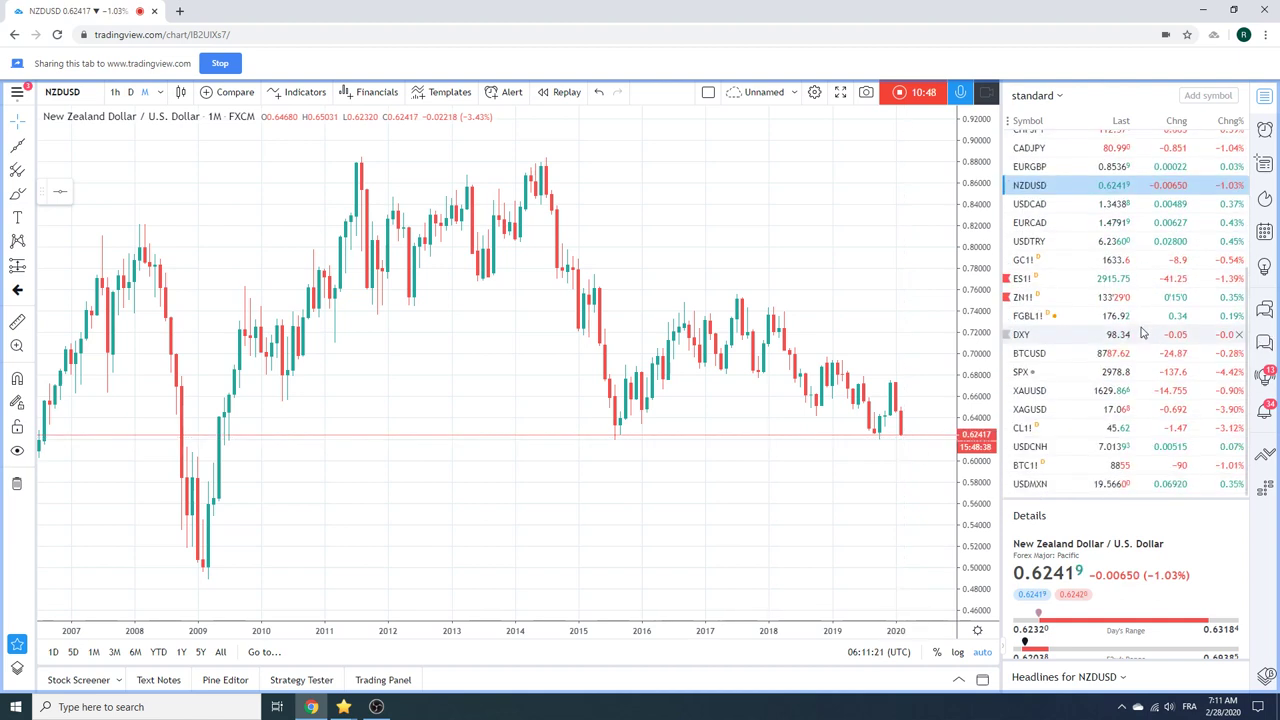
scroll(1143, 332, "up", 5)
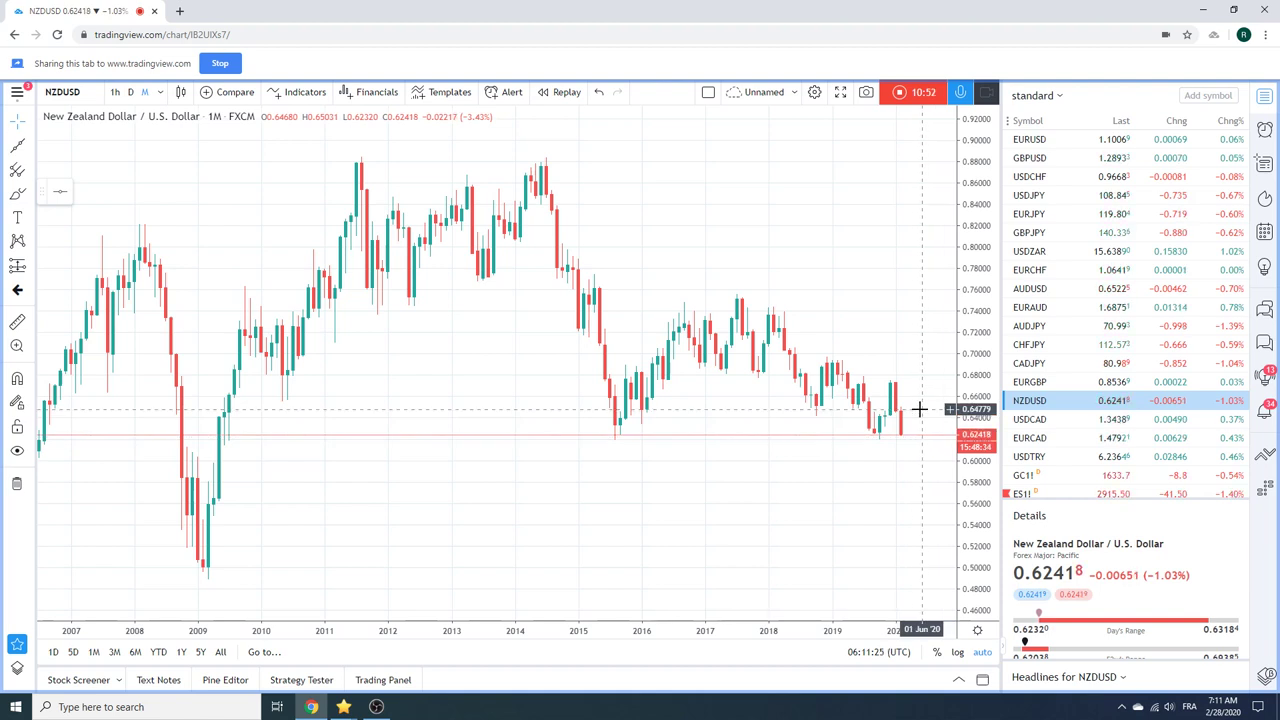
left_click(130, 91)
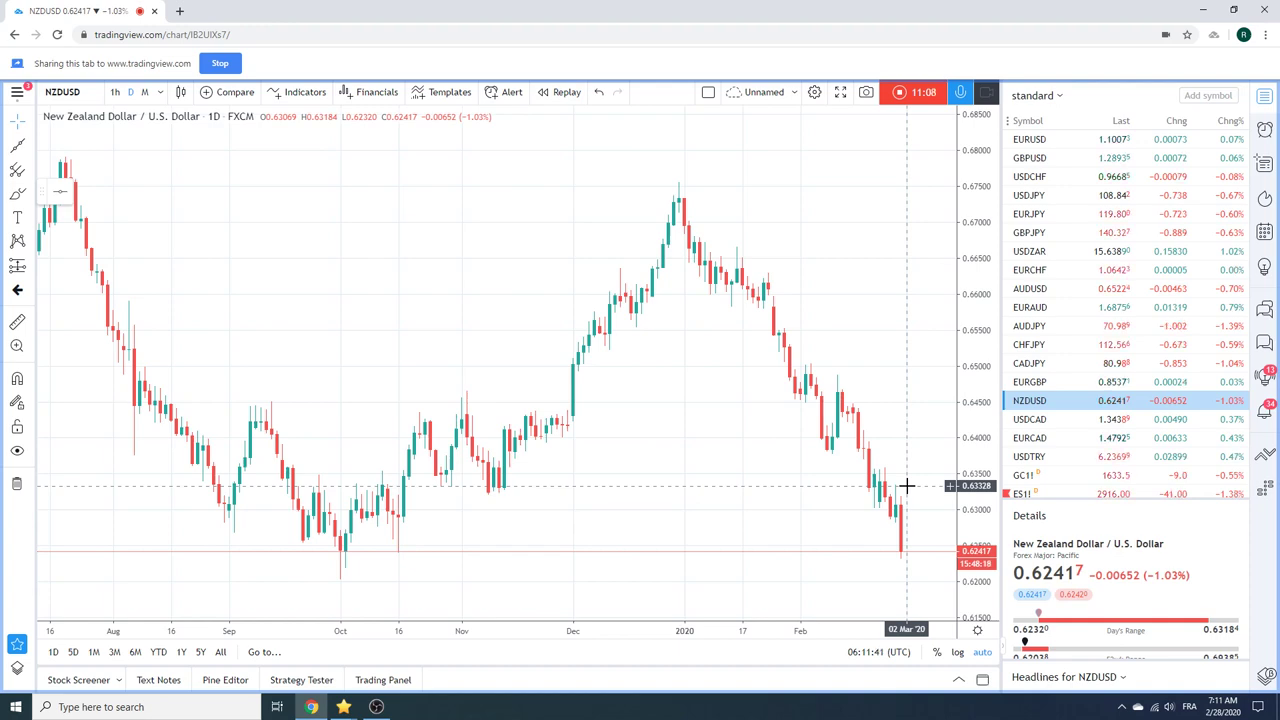
scroll(906, 486, "down", 2)
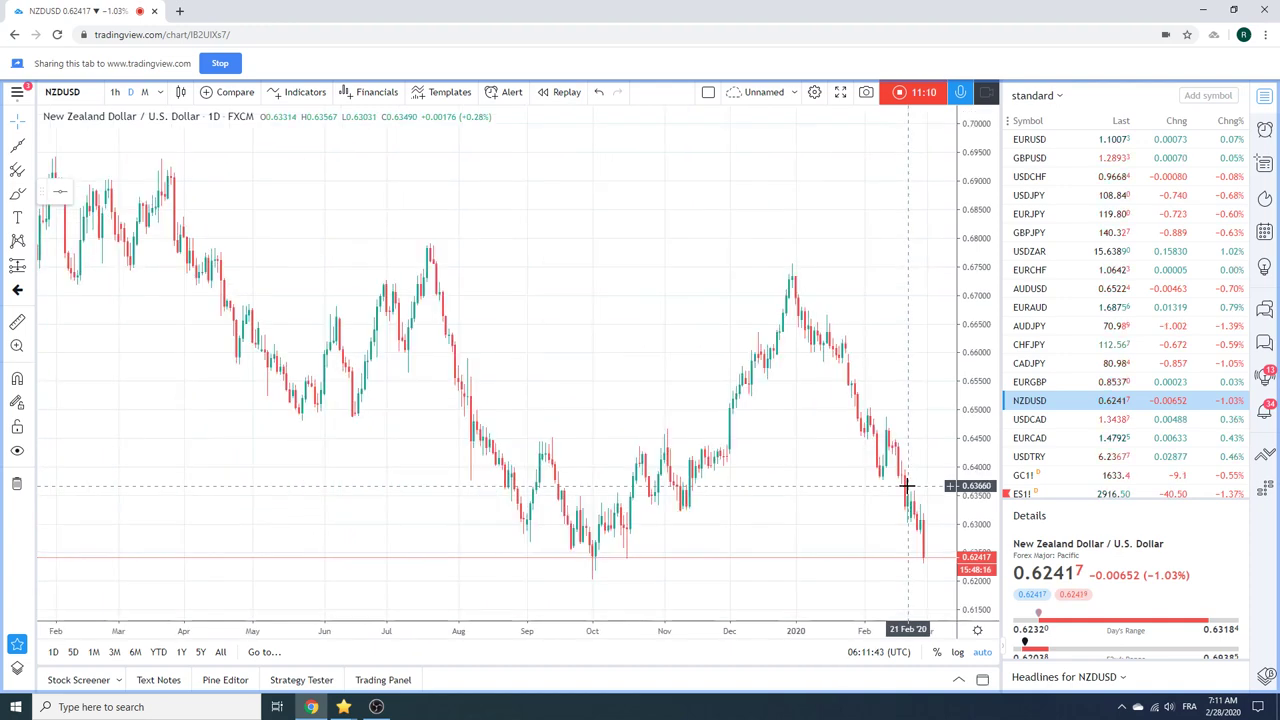
scroll(480, 400, "up", 2)
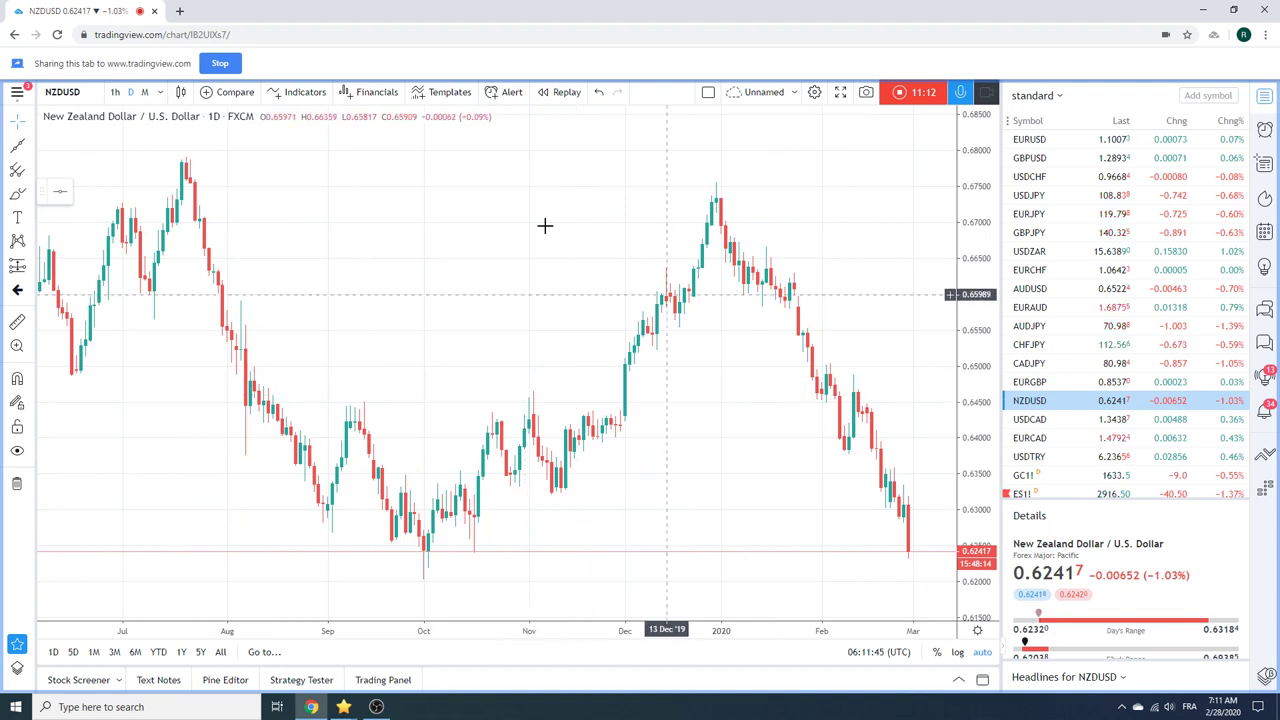